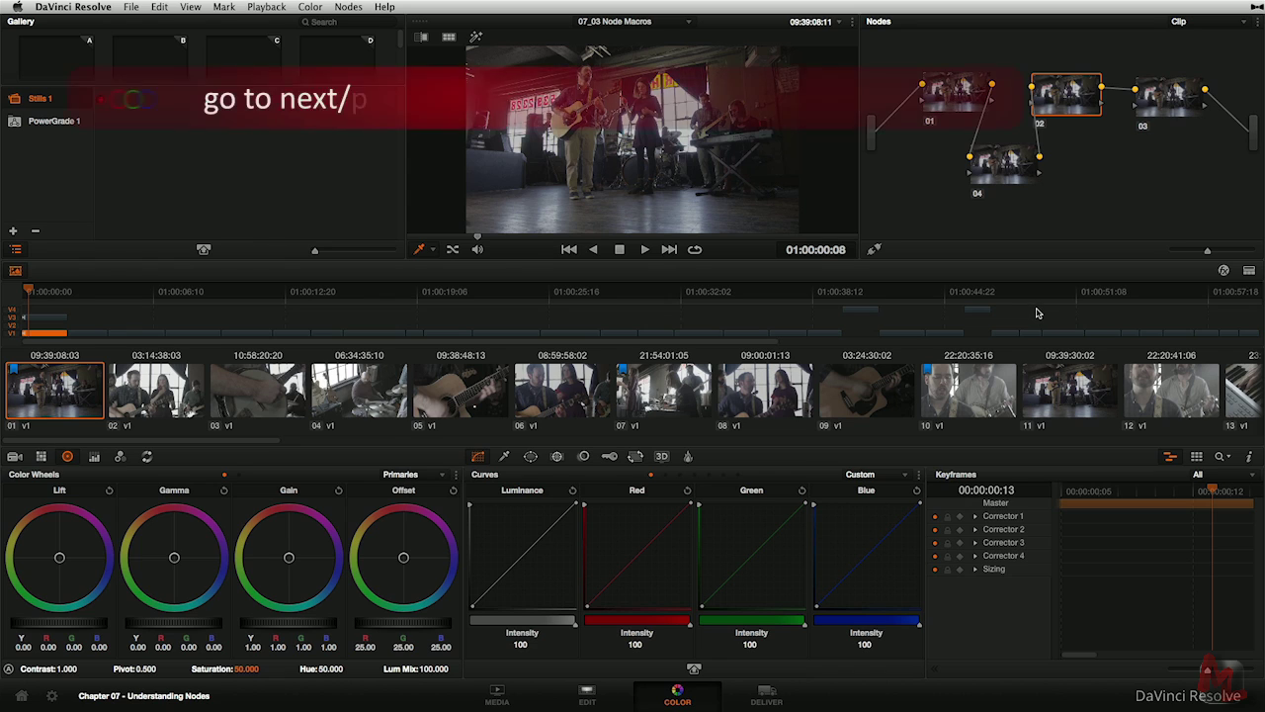
# Move to clip 02 and add a Splitter/Combiner node structure after node 01
pyautogui.press('Down')
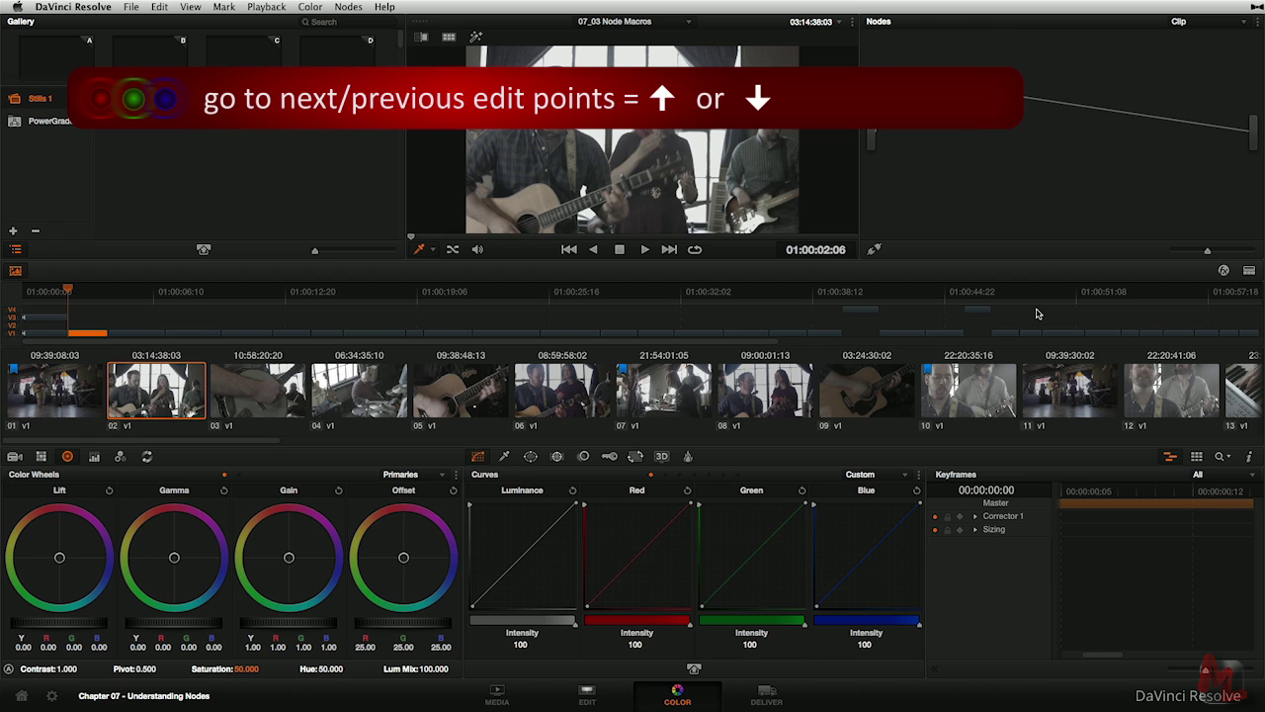
pyautogui.click(349, 6)
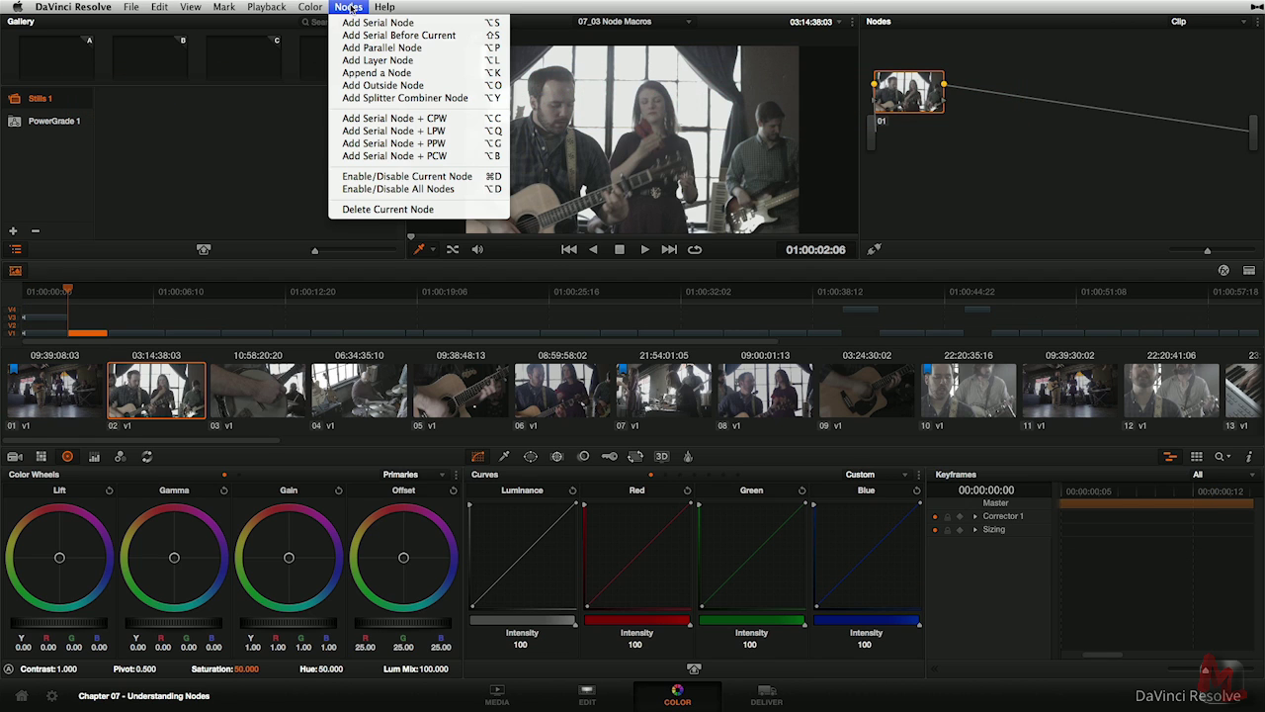
pyautogui.click(453, 99)
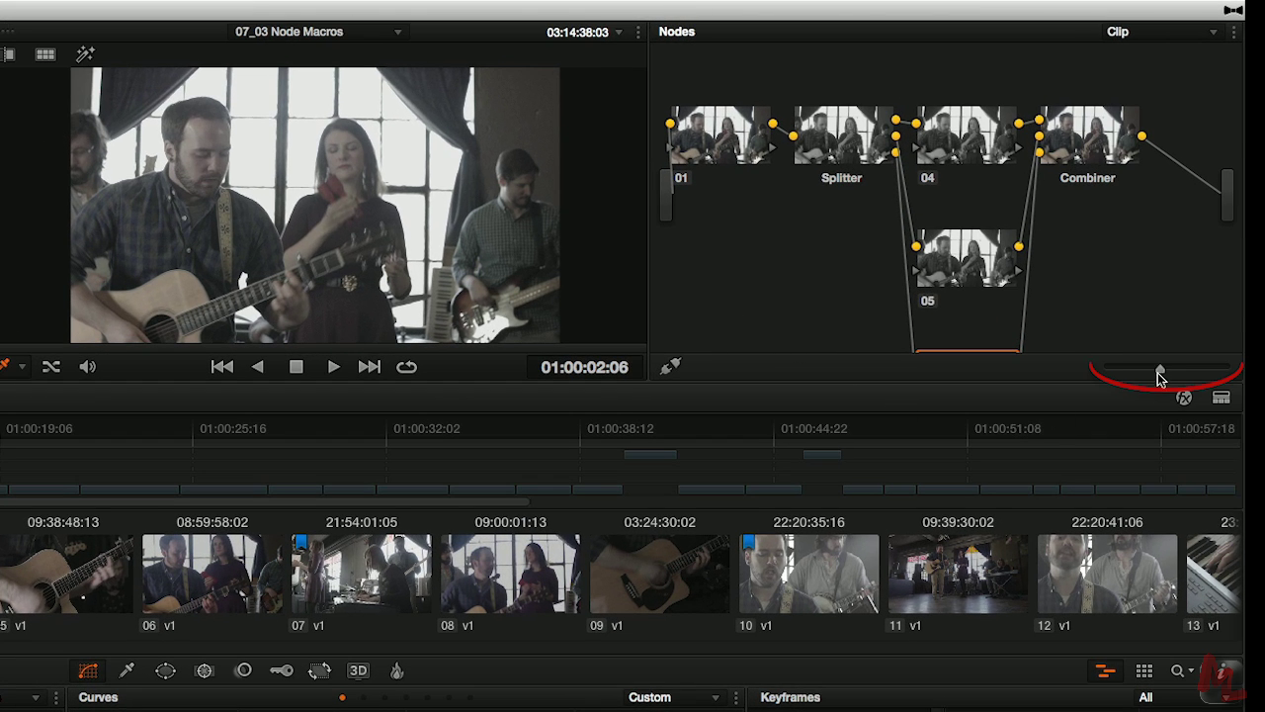
# Zoom out and recentre the node graph, then shift node 01 and the Splitter left
pyautogui.moveTo(1161, 367); pyautogui.dragTo(1118, 366)
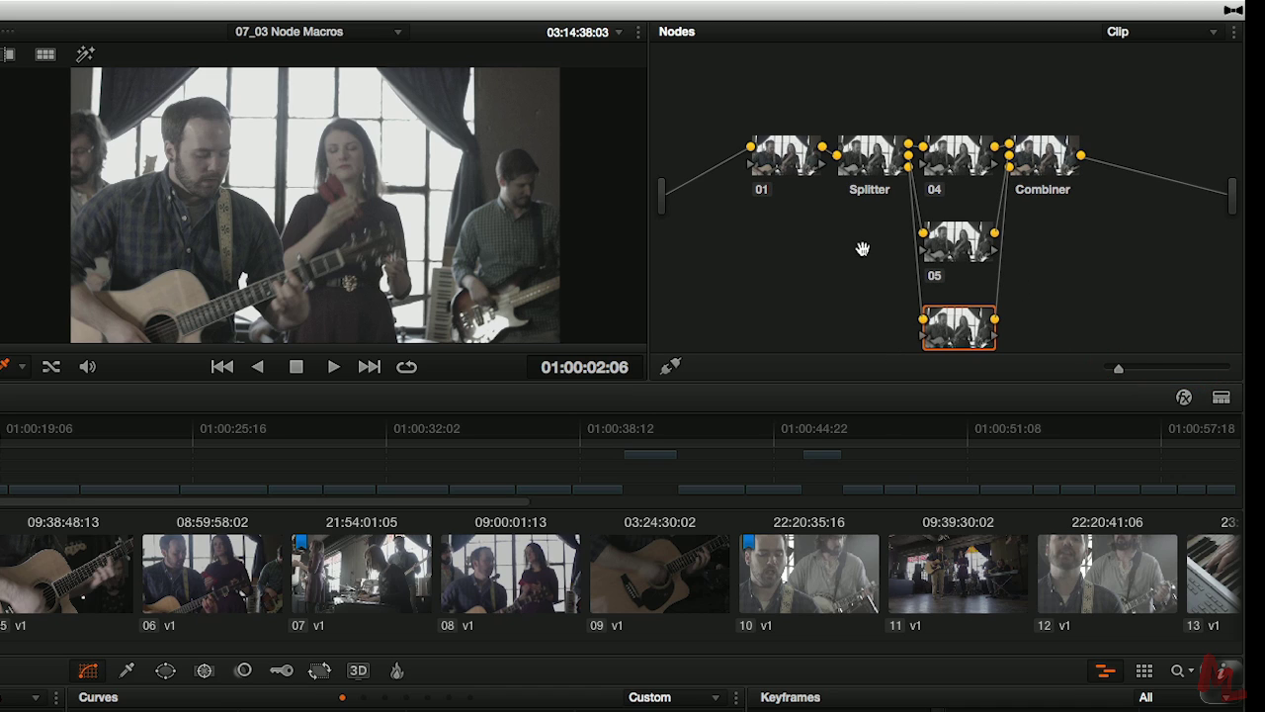
pyautogui.moveTo(863, 248); pyautogui.dragTo(857, 254)
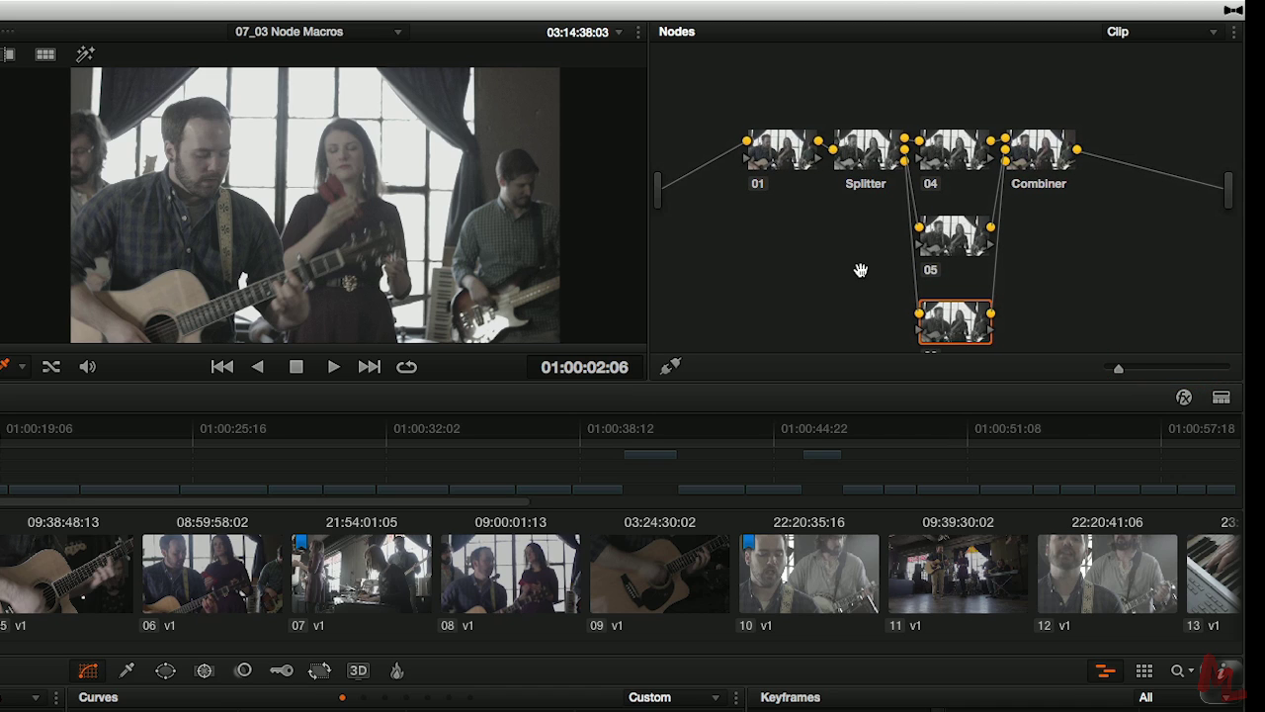
pyautogui.moveTo(855, 271); pyautogui.dragTo(855, 232)
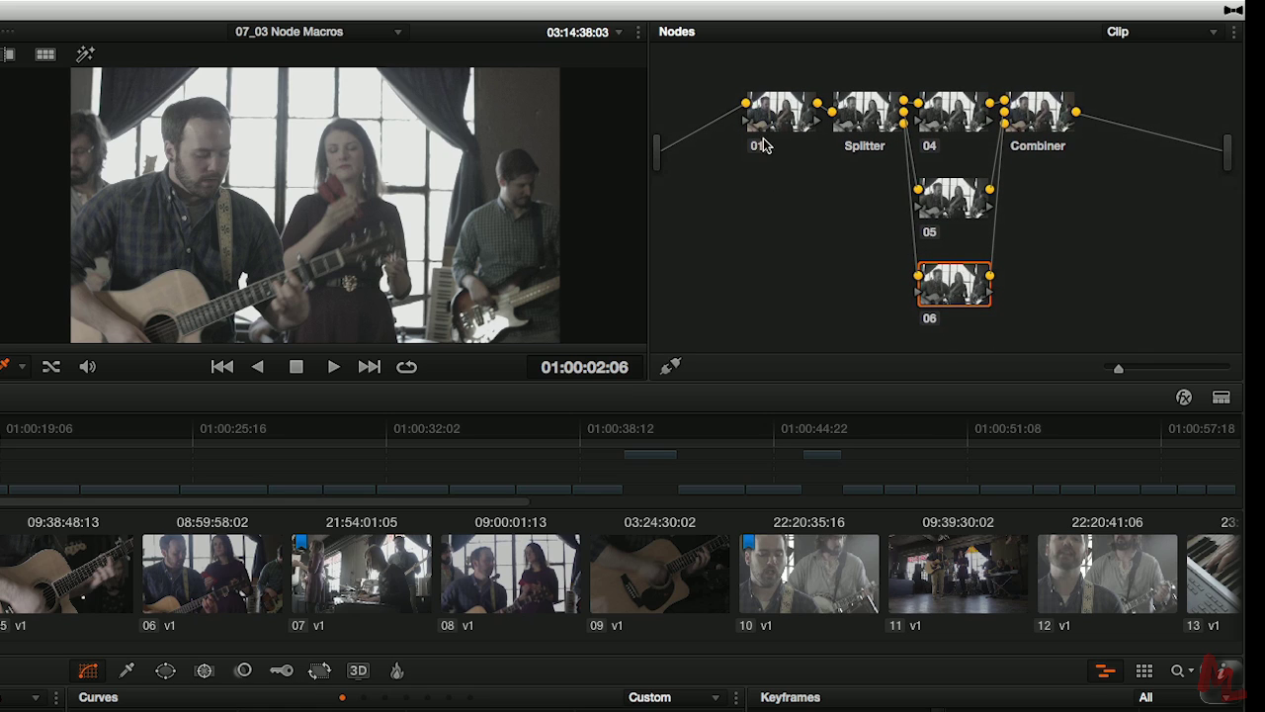
pyautogui.moveTo(768, 123); pyautogui.dragTo(728, 158)
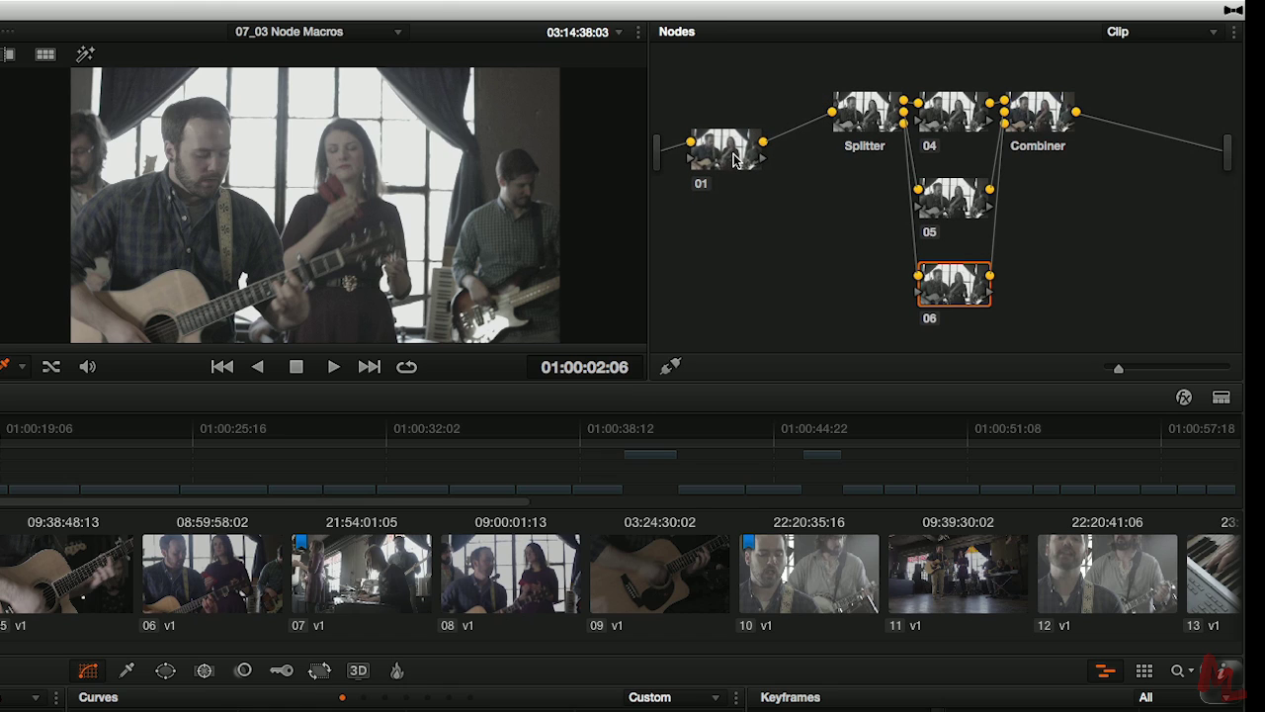
pyautogui.moveTo(859, 113); pyautogui.dragTo(819, 146)
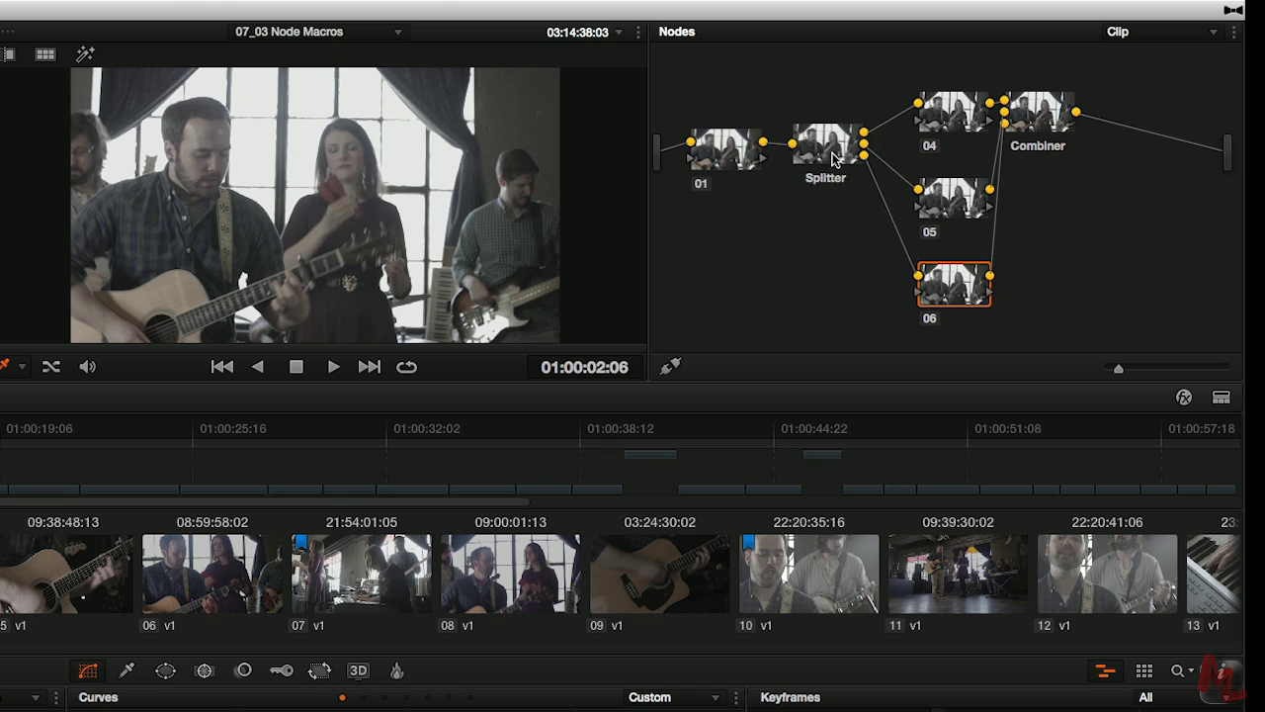
pyautogui.moveTo(832, 155); pyautogui.dragTo(821, 158)
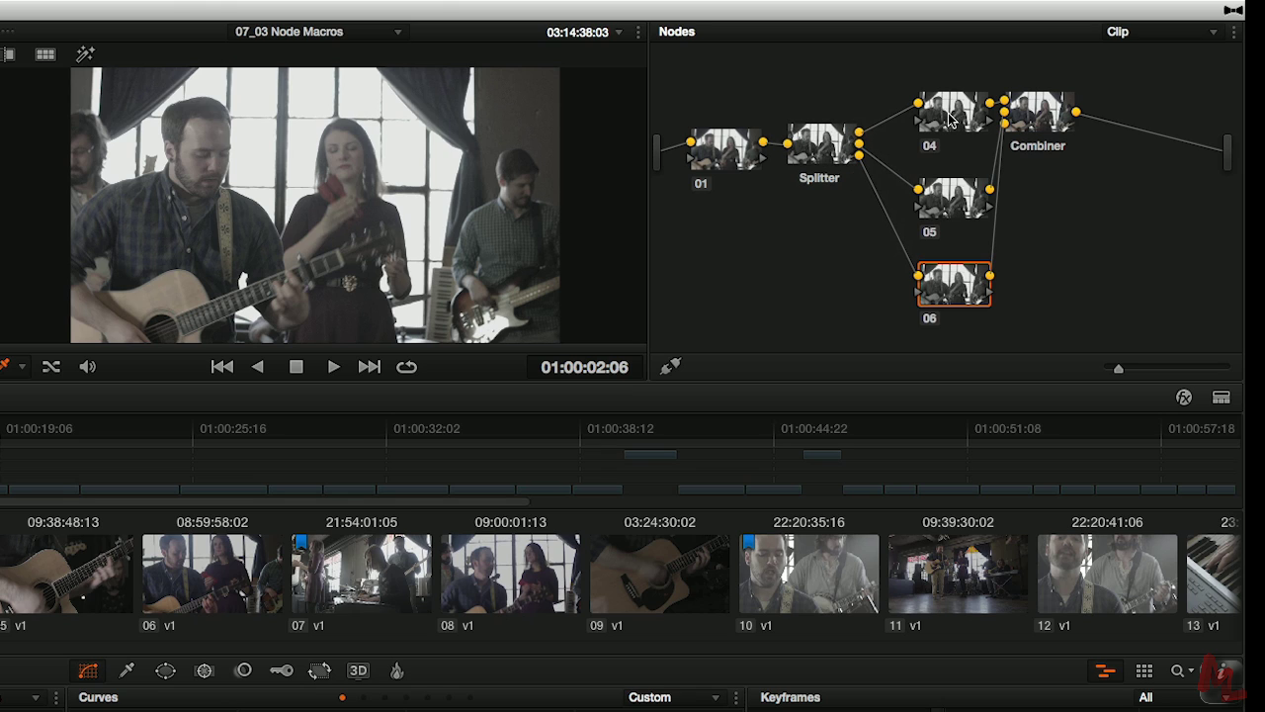
# Stack nodes 04, 05 and 06 in a column and level Splitter and Combiner with node 05
pyautogui.moveTo(954, 119); pyautogui.dragTo(934, 116)
pyautogui.moveTo(961, 211); pyautogui.dragTo(947, 205)
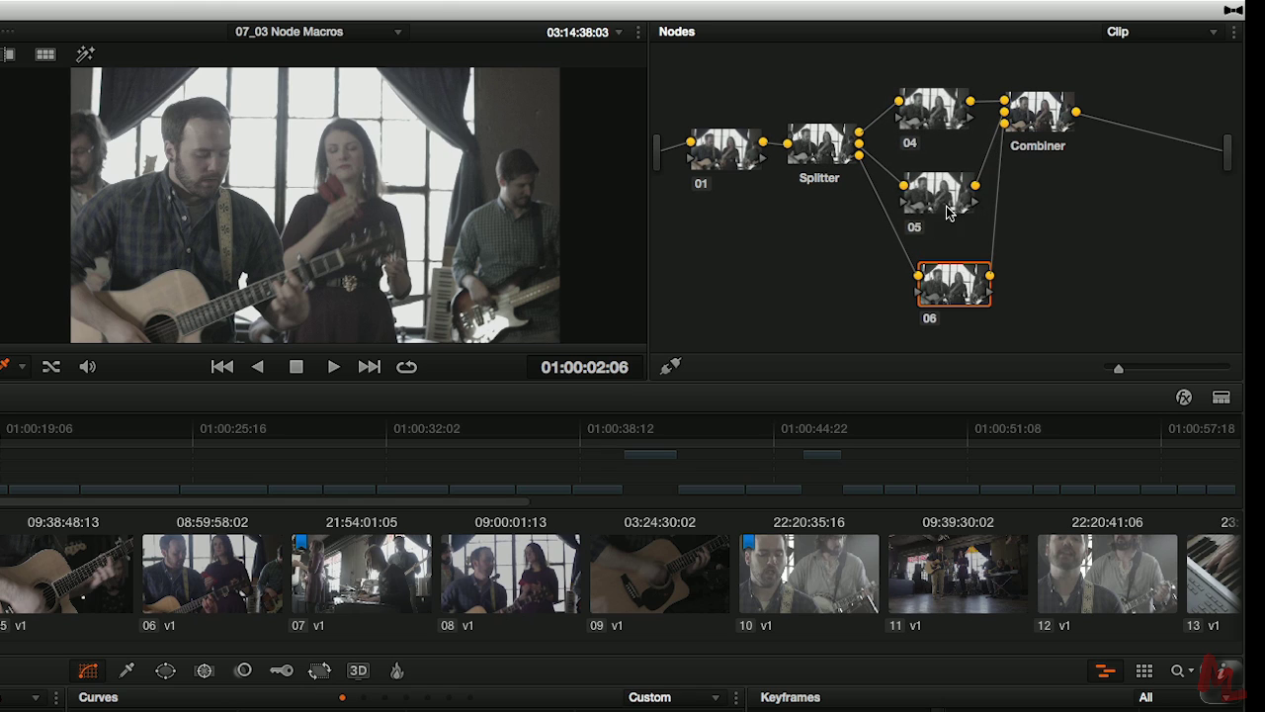
pyautogui.moveTo(958, 281); pyautogui.dragTo(944, 273)
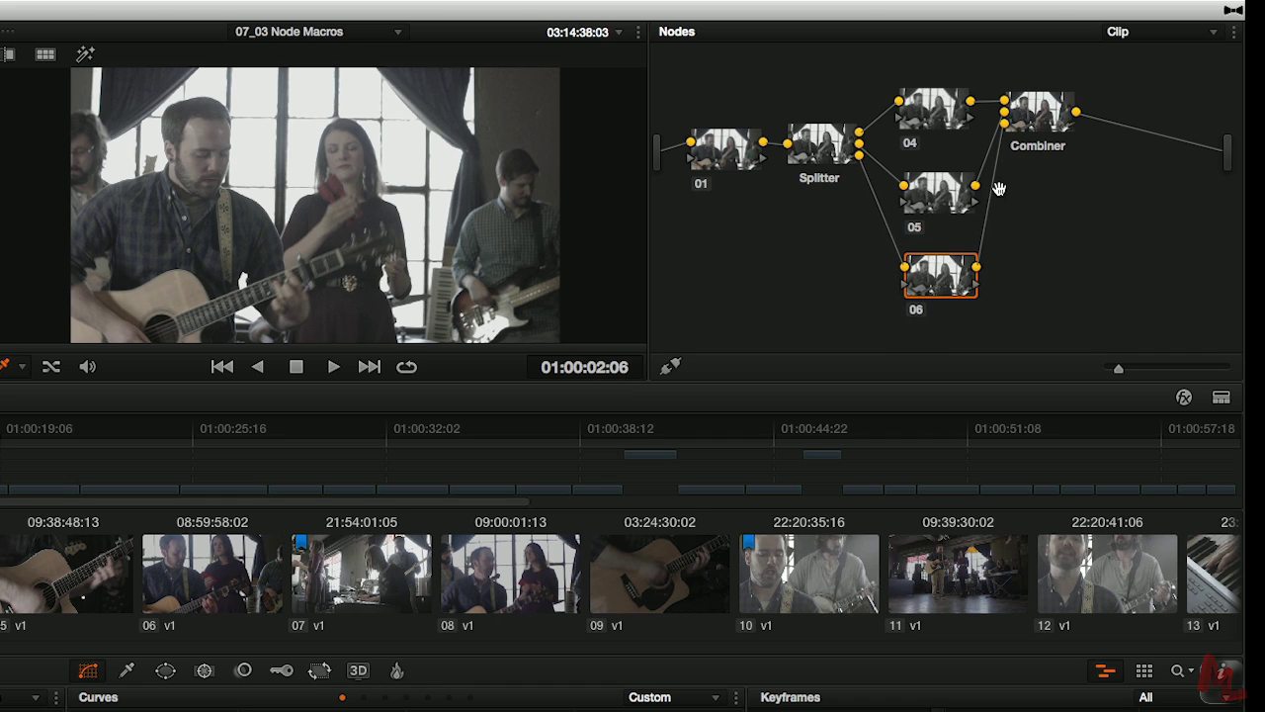
pyautogui.moveTo(1028, 102); pyautogui.dragTo(1052, 175)
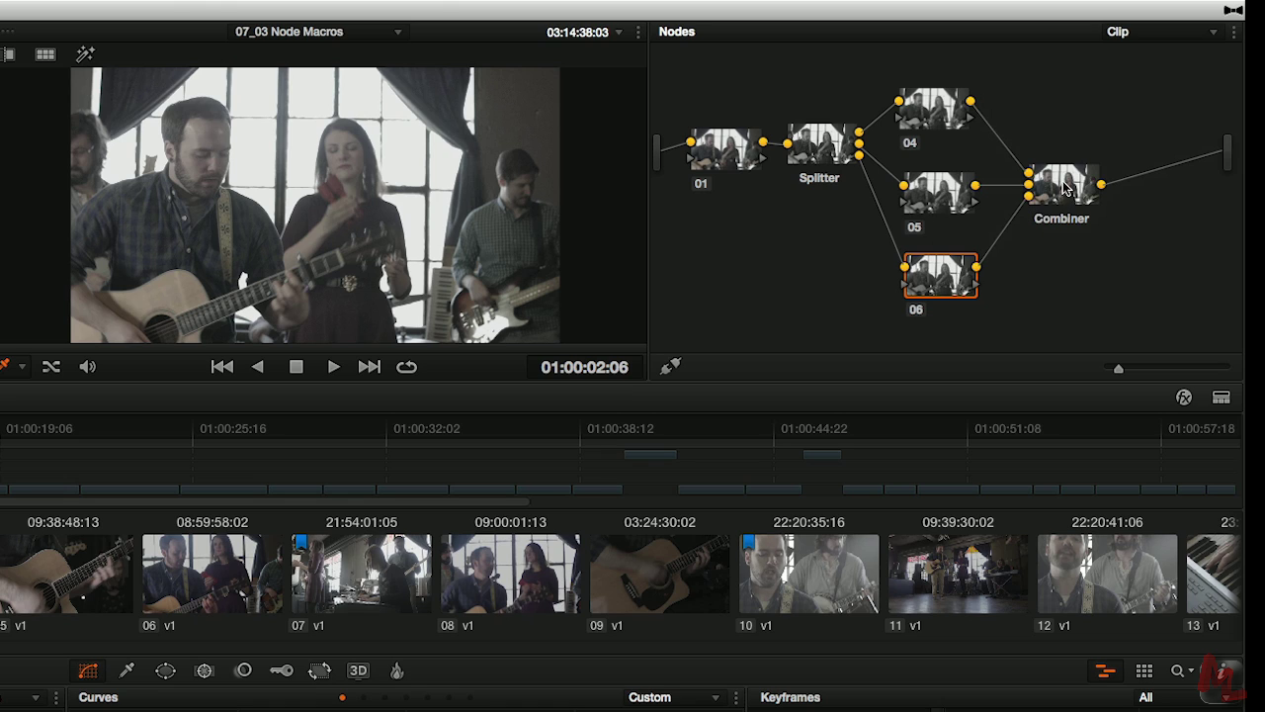
pyautogui.moveTo(1069, 191); pyautogui.dragTo(1069, 186)
pyautogui.moveTo(818, 151); pyautogui.dragTo(806, 192)
pyautogui.moveTo(1067, 186); pyautogui.dragTo(1066, 187)
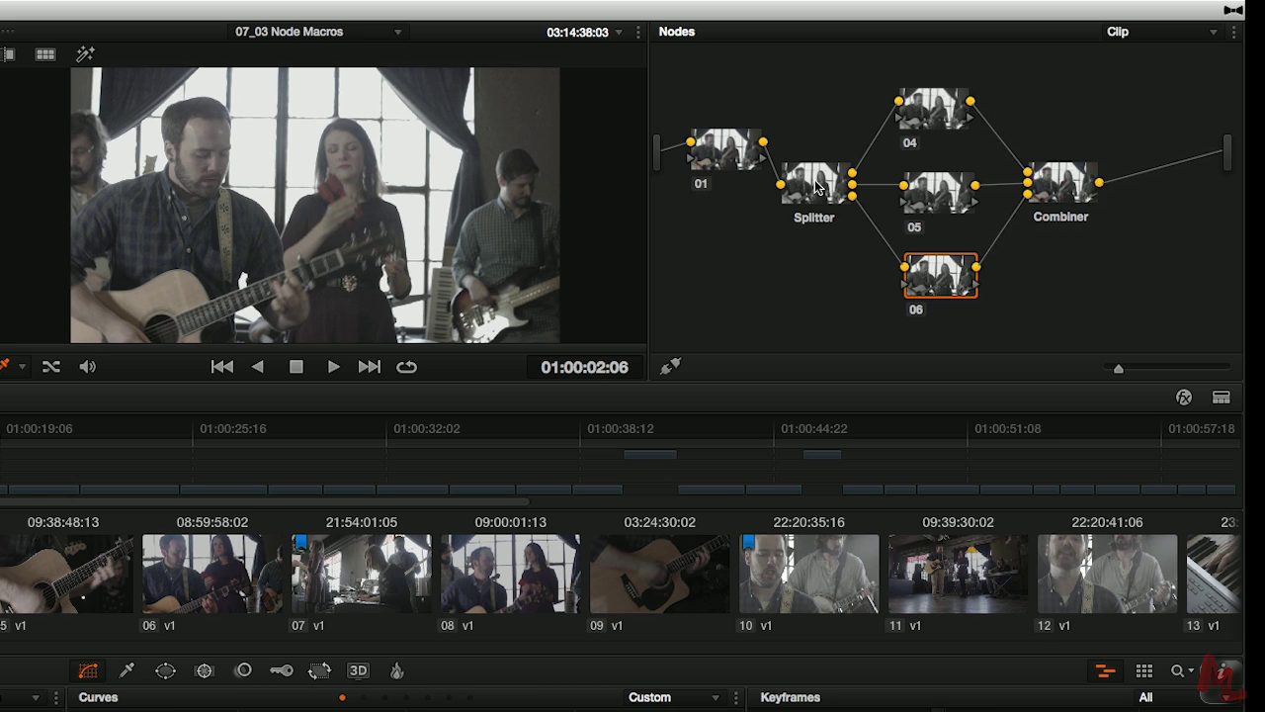
pyautogui.moveTo(809, 189); pyautogui.dragTo(810, 186)
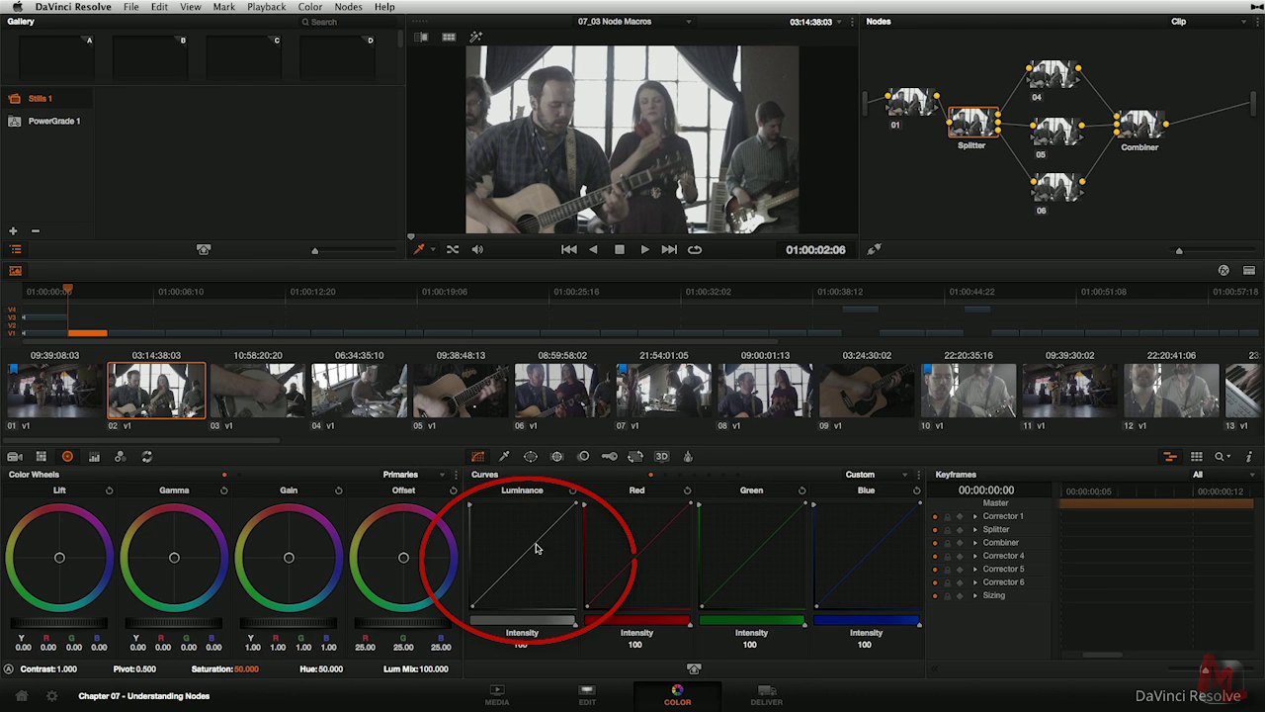
# Raise the Splitter's luminance curve and pull the Combiner's red and green curves down
pyautogui.moveTo(521, 558); pyautogui.dragTo(486, 510)
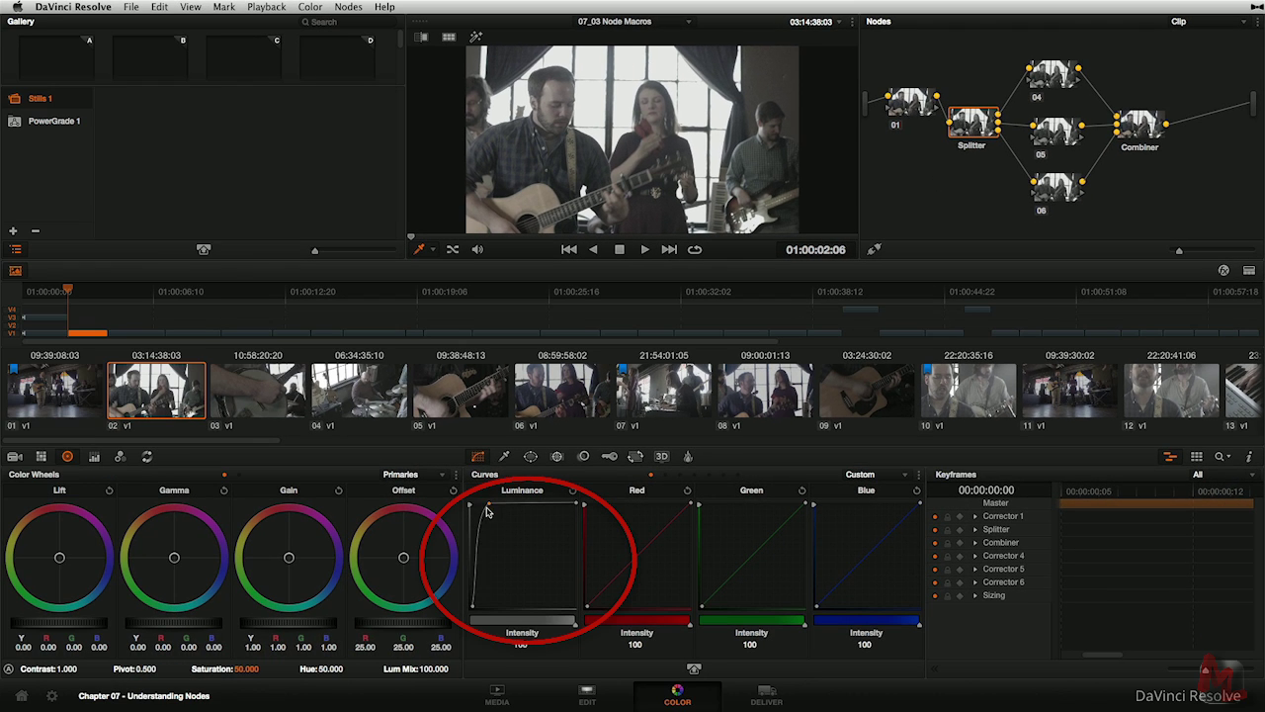
pyautogui.click(1138, 127)
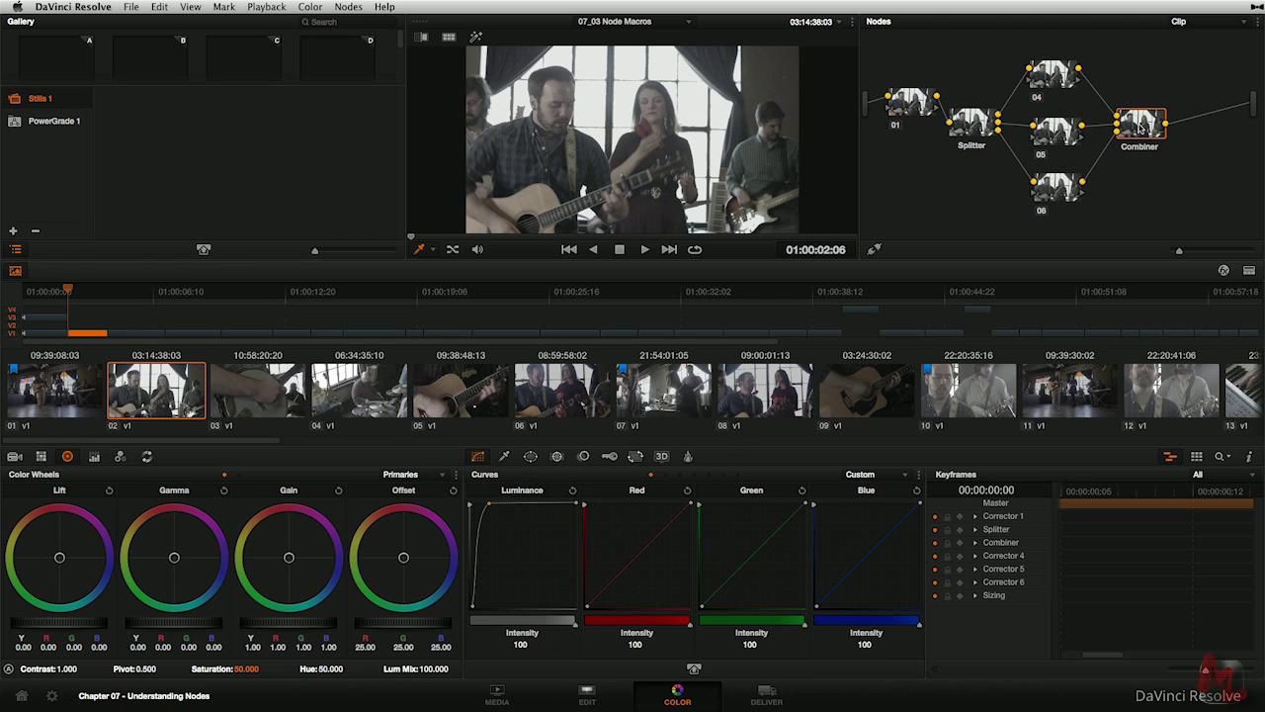
pyautogui.moveTo(646, 551); pyautogui.dragTo(687, 587)
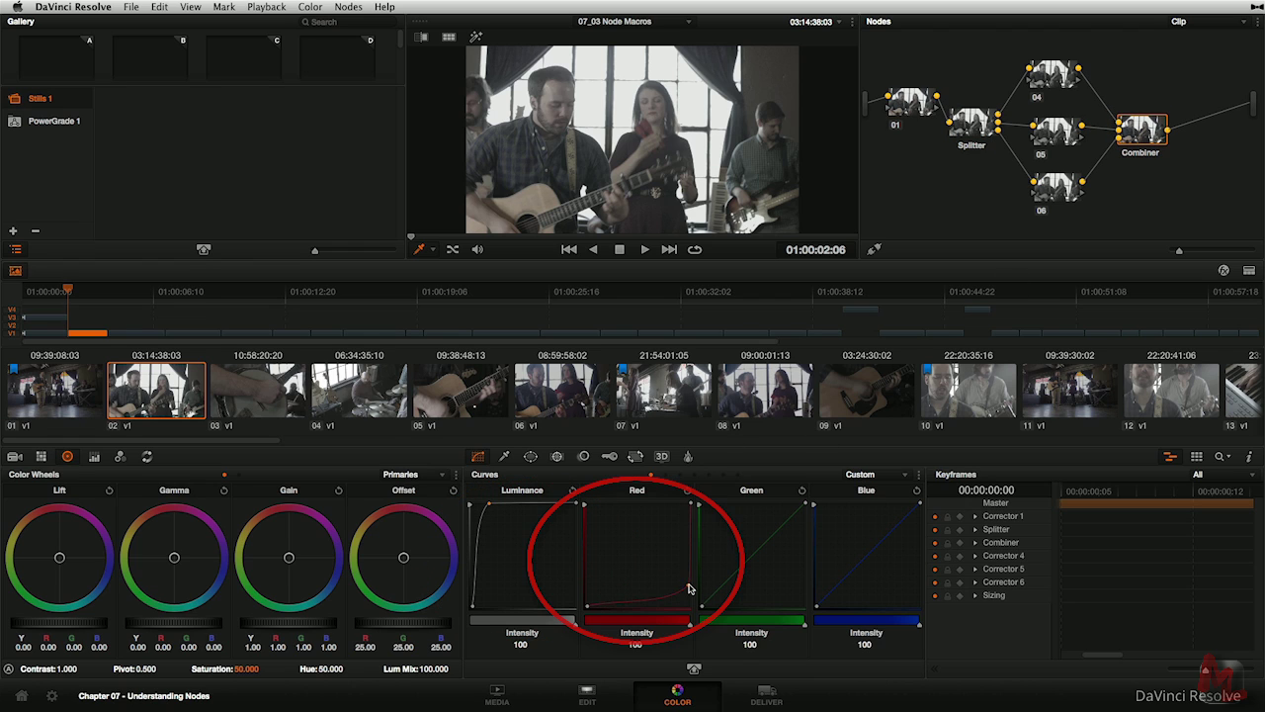
pyautogui.moveTo(753, 554); pyautogui.dragTo(778, 590)
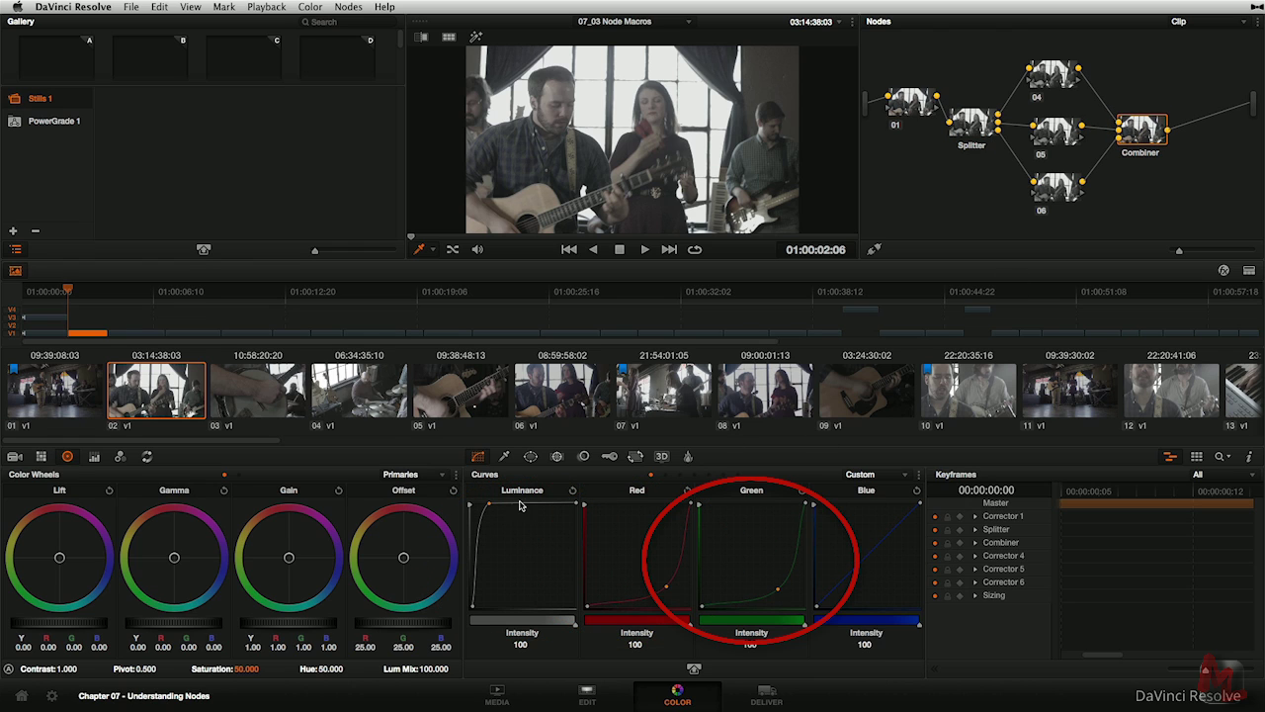
# Recheck the Splitter curves, realign the Combiner node, and select node 01
pyautogui.click(973, 127)
pyautogui.click(1143, 134)
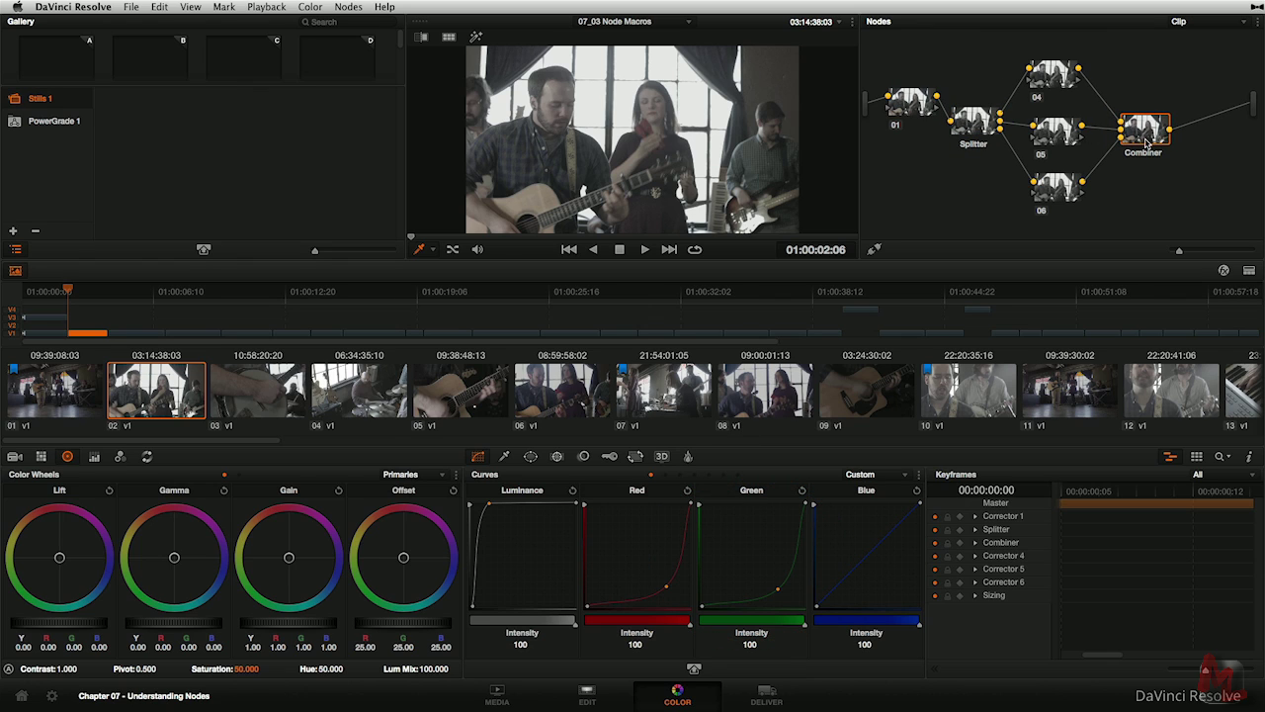
pyautogui.moveTo(1143, 140); pyautogui.dragTo(1143, 128)
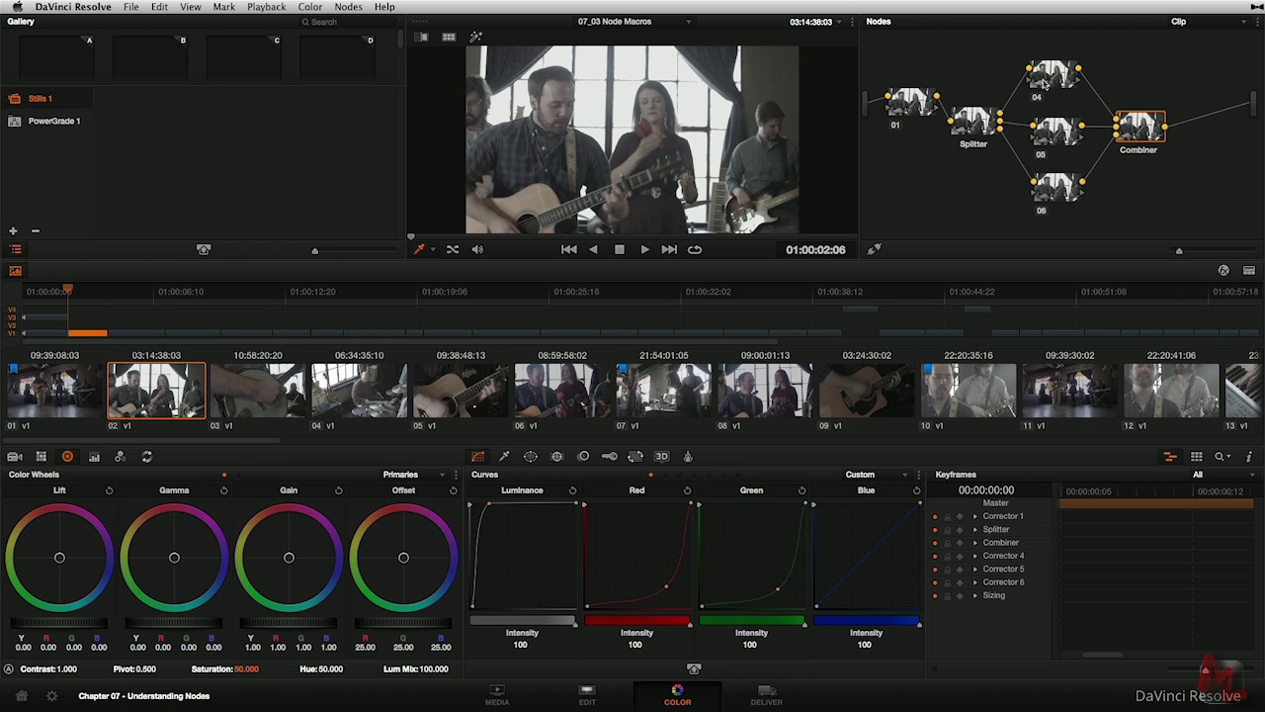
pyautogui.click(914, 103)
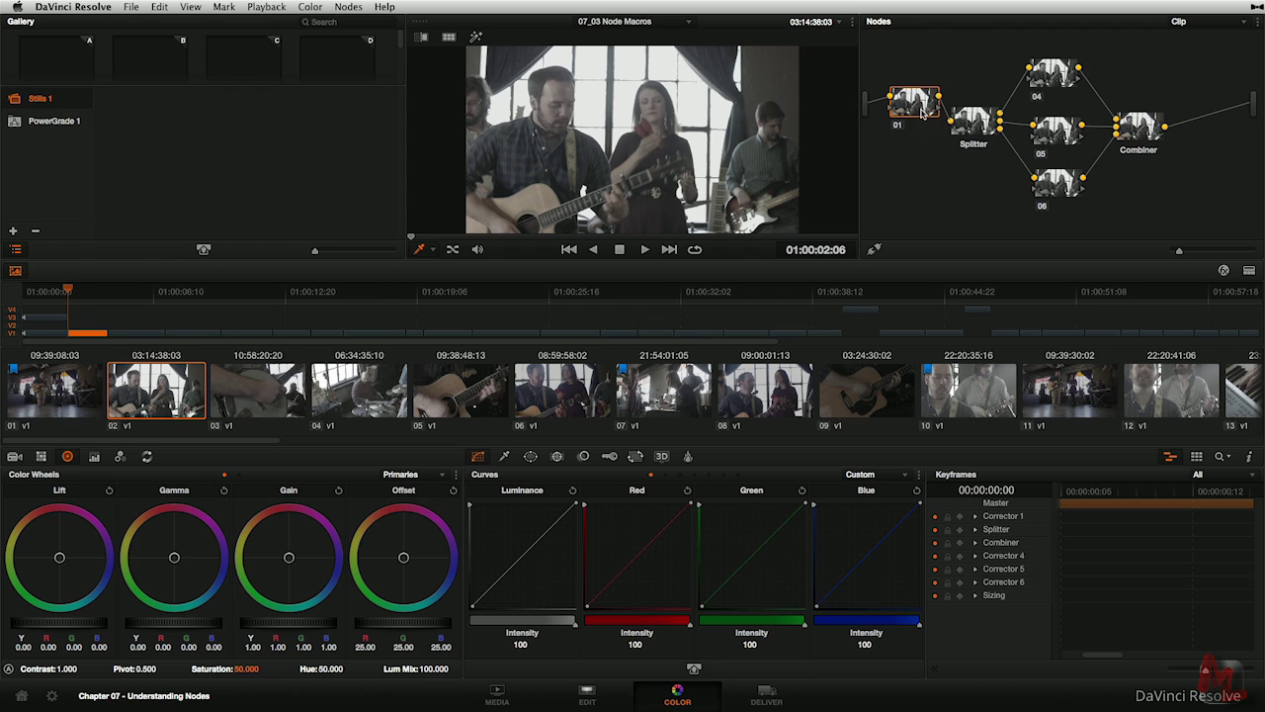
# Give node 06 a blur radius of 1.02
pyautogui.click(1060, 188)
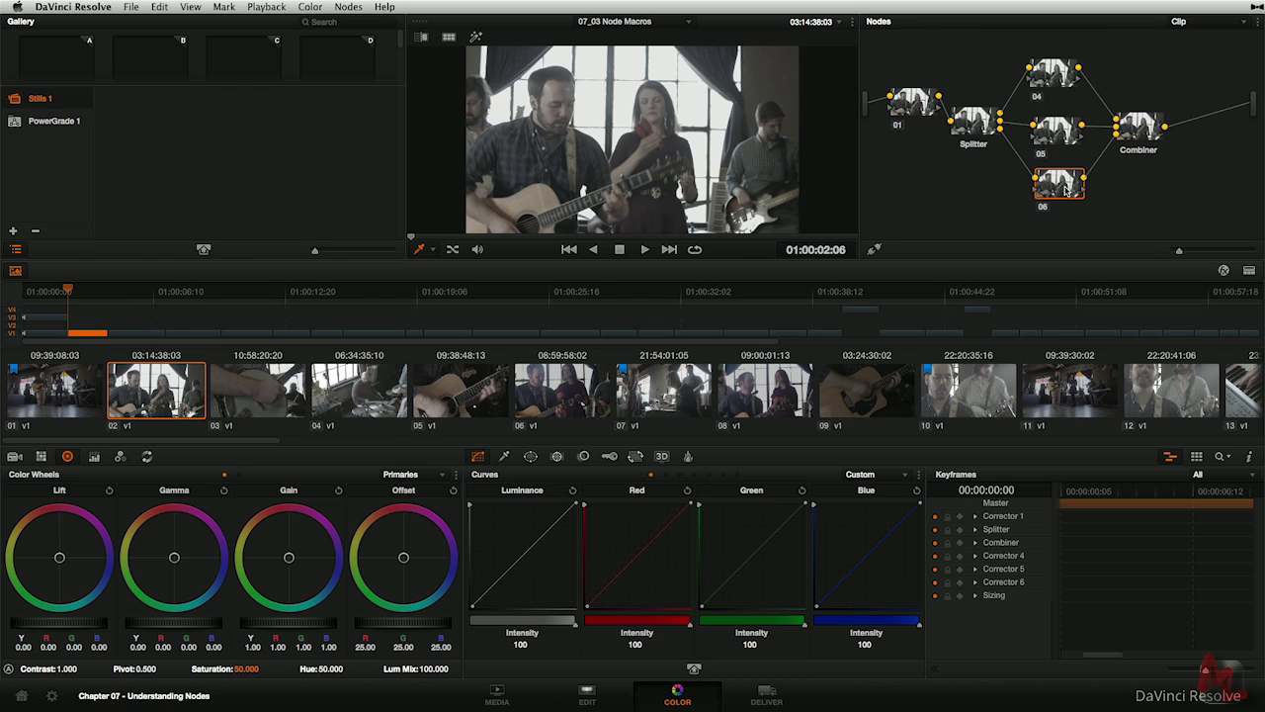
pyautogui.moveTo(1066, 188); pyautogui.dragTo(1063, 185)
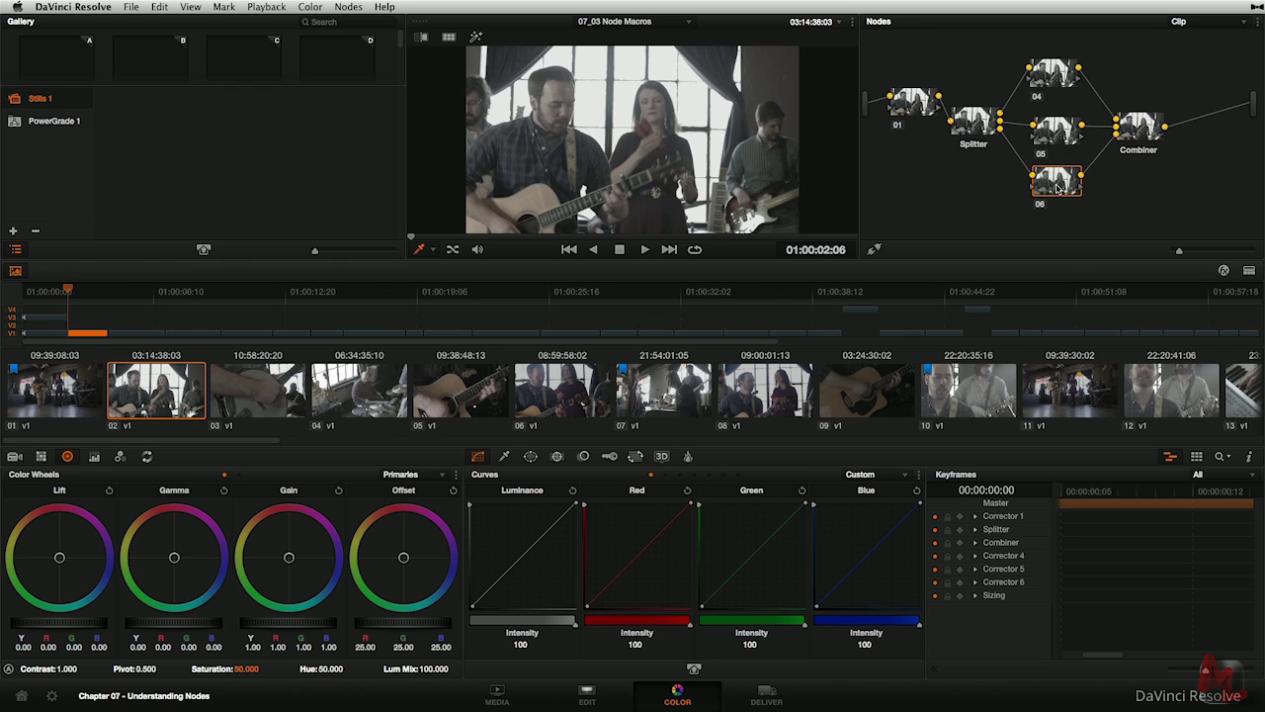
pyautogui.click(584, 456)
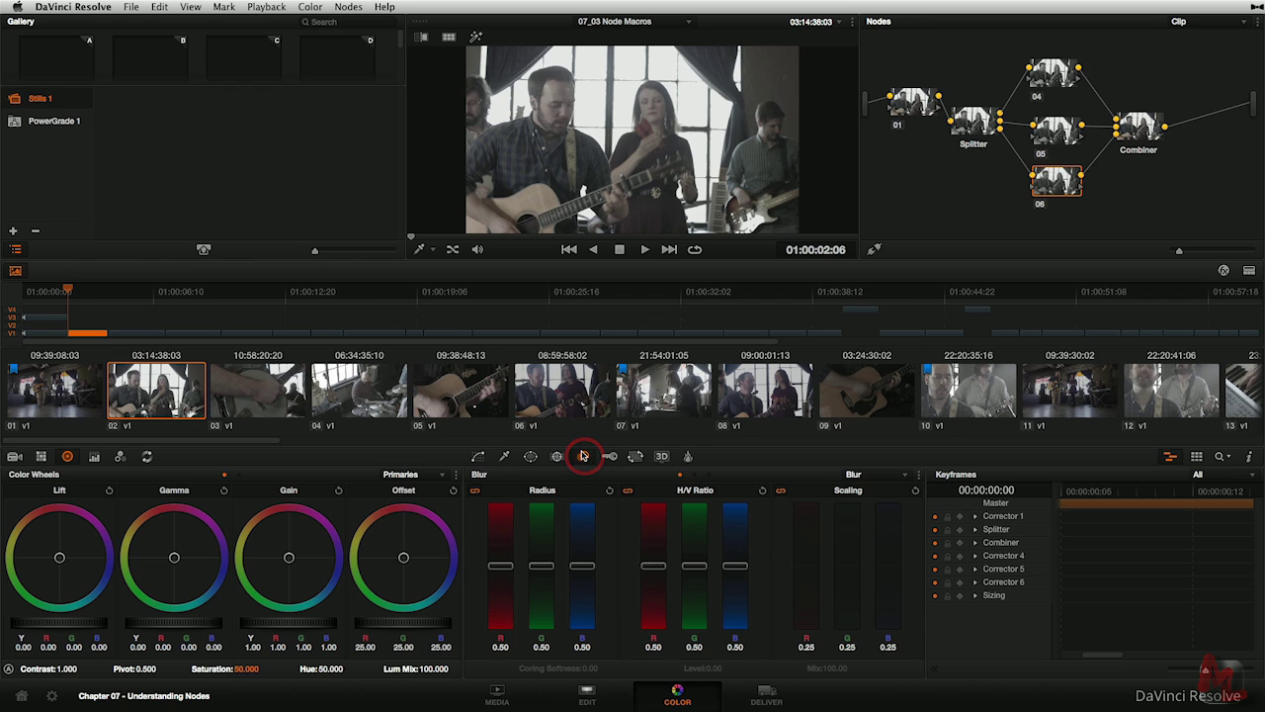
pyautogui.moveTo(497, 569)
pyautogui.mouseDown()
pyautogui.moveTo(500, 600)
pyautogui.moveTo(494, 507)
pyautogui.mouseUp()
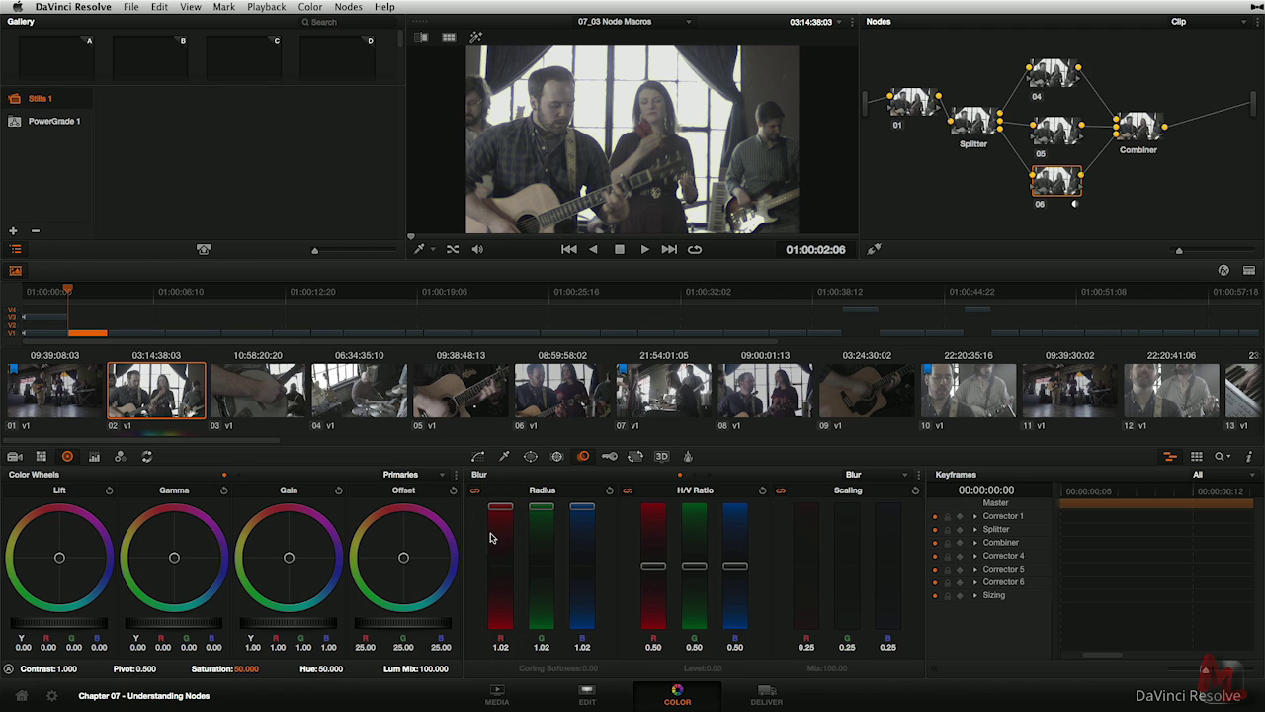
# Add a serial node 07 after the Combiner and load clip 03
pyautogui.click(1147, 124)
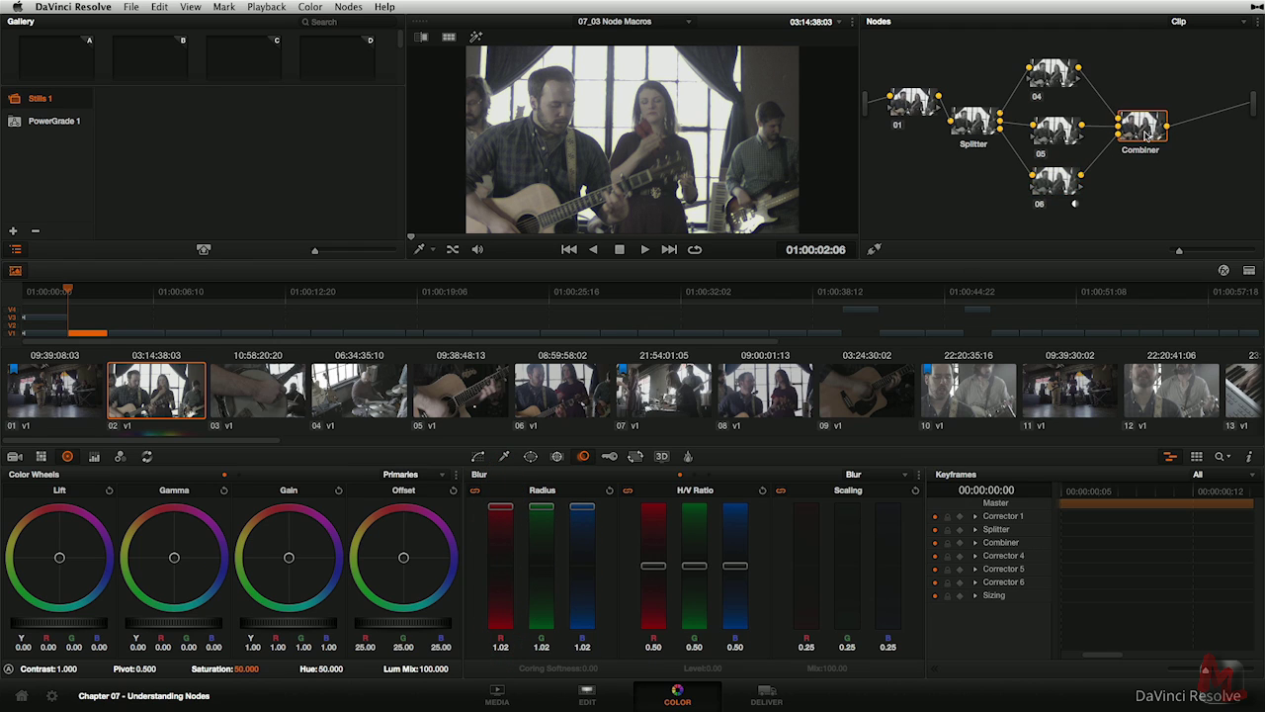
pyautogui.hotkey('alt', 's')
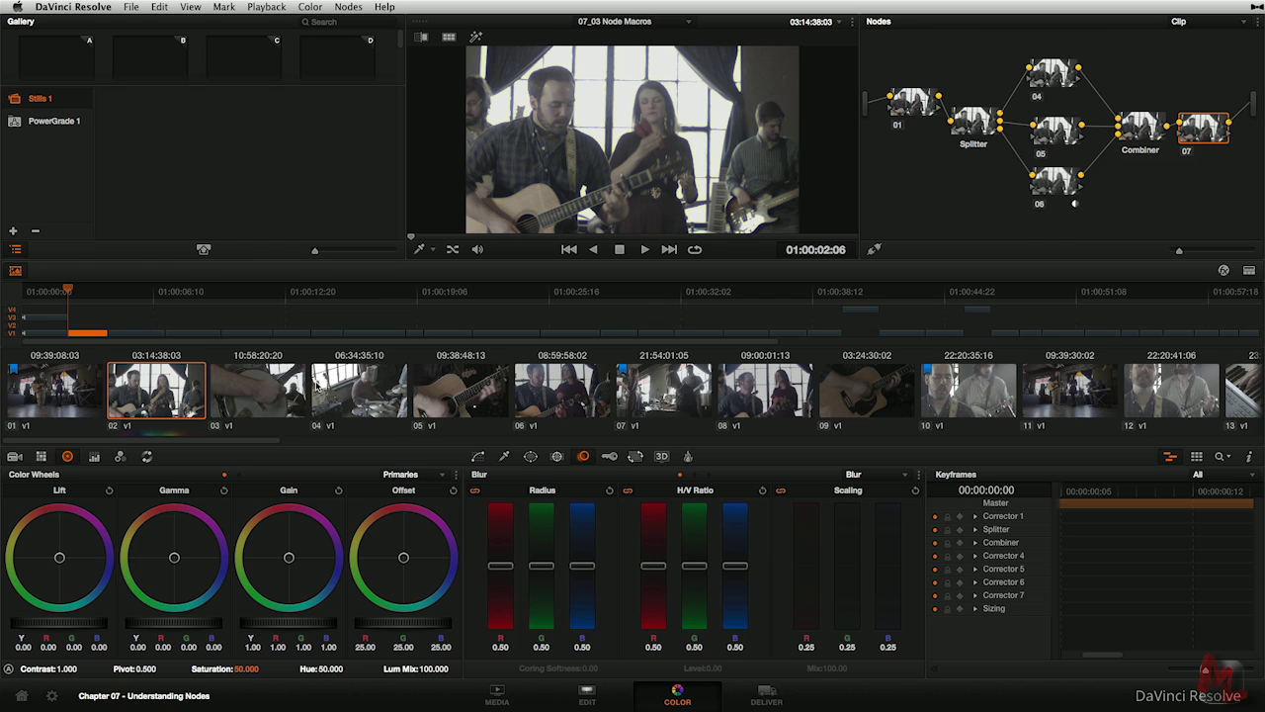
pyautogui.click(261, 398)
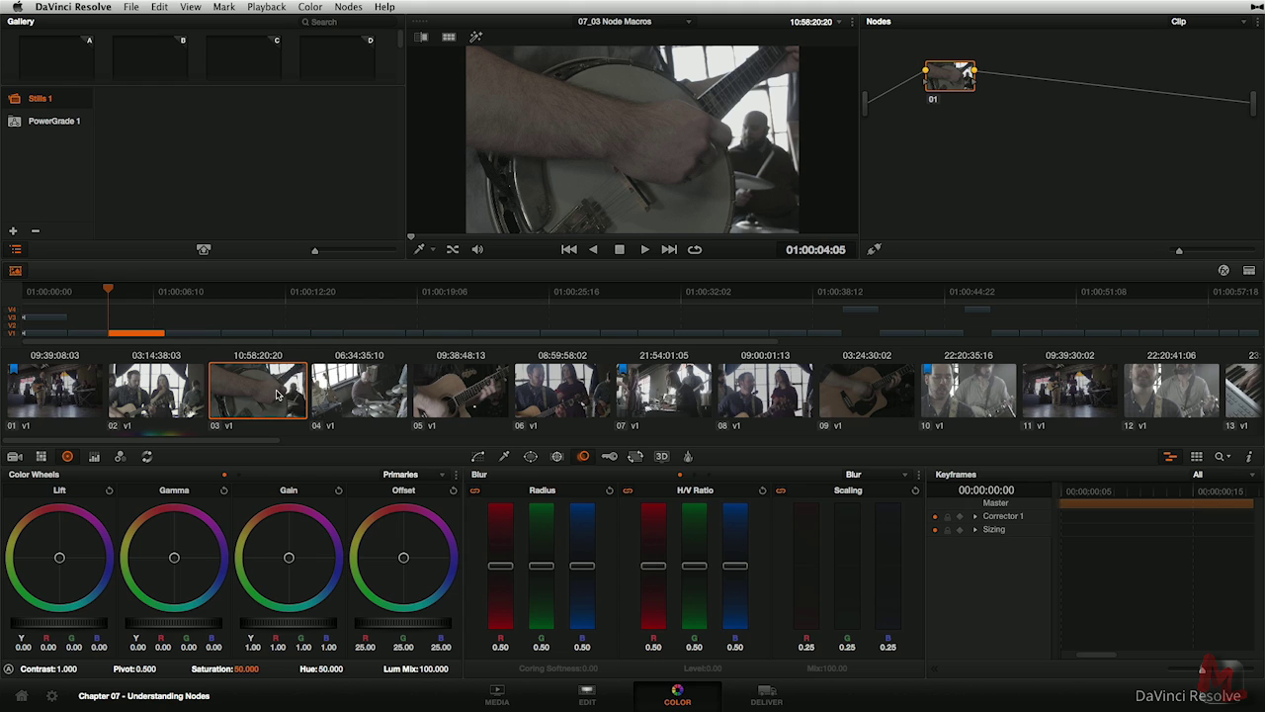
# Set node 01's saturation to 100, tint the gain blue, and enable a circular power window
pyautogui.moveTo(245, 669); pyautogui.dragTo(262, 668)
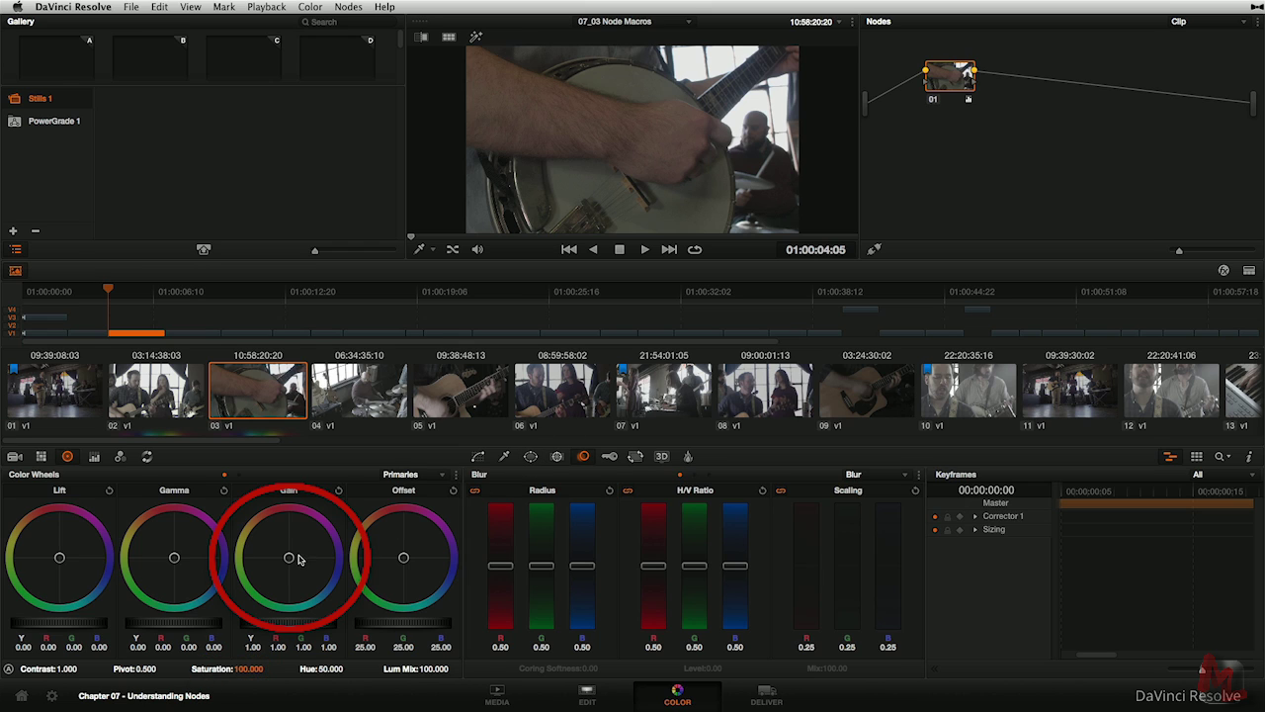
pyautogui.moveTo(300, 560); pyautogui.dragTo(338, 591)
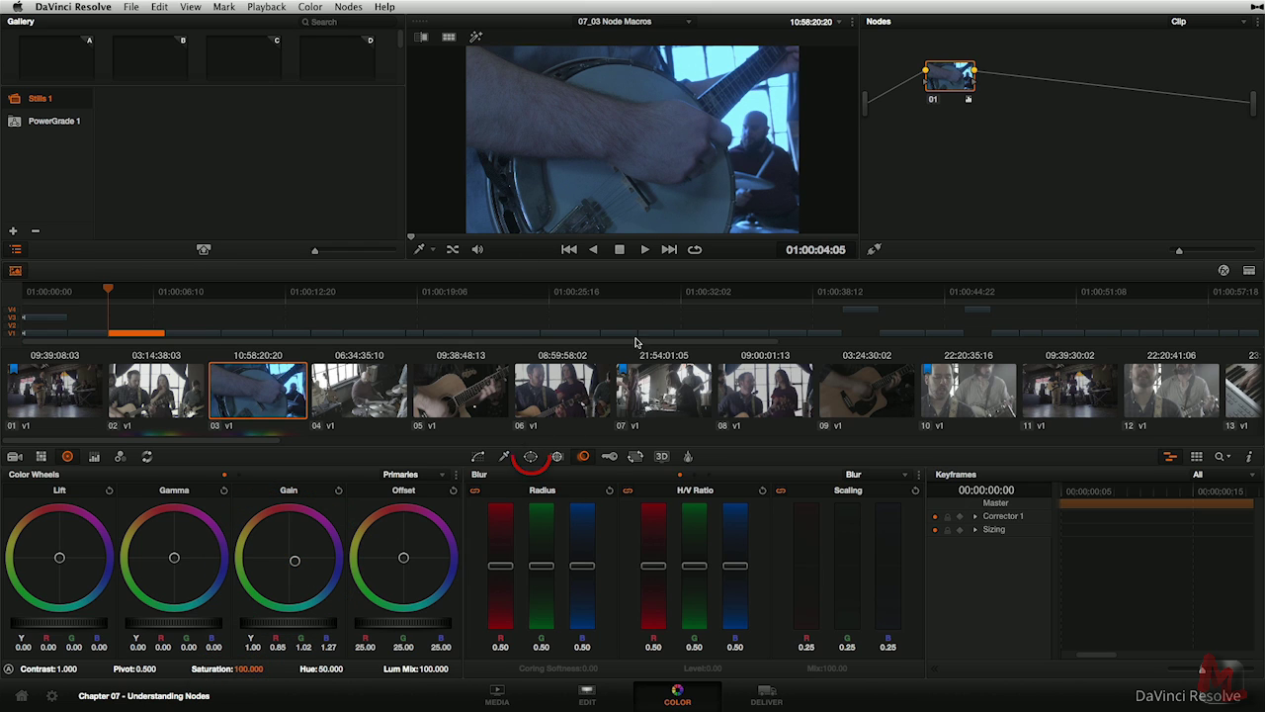
pyautogui.click(532, 456)
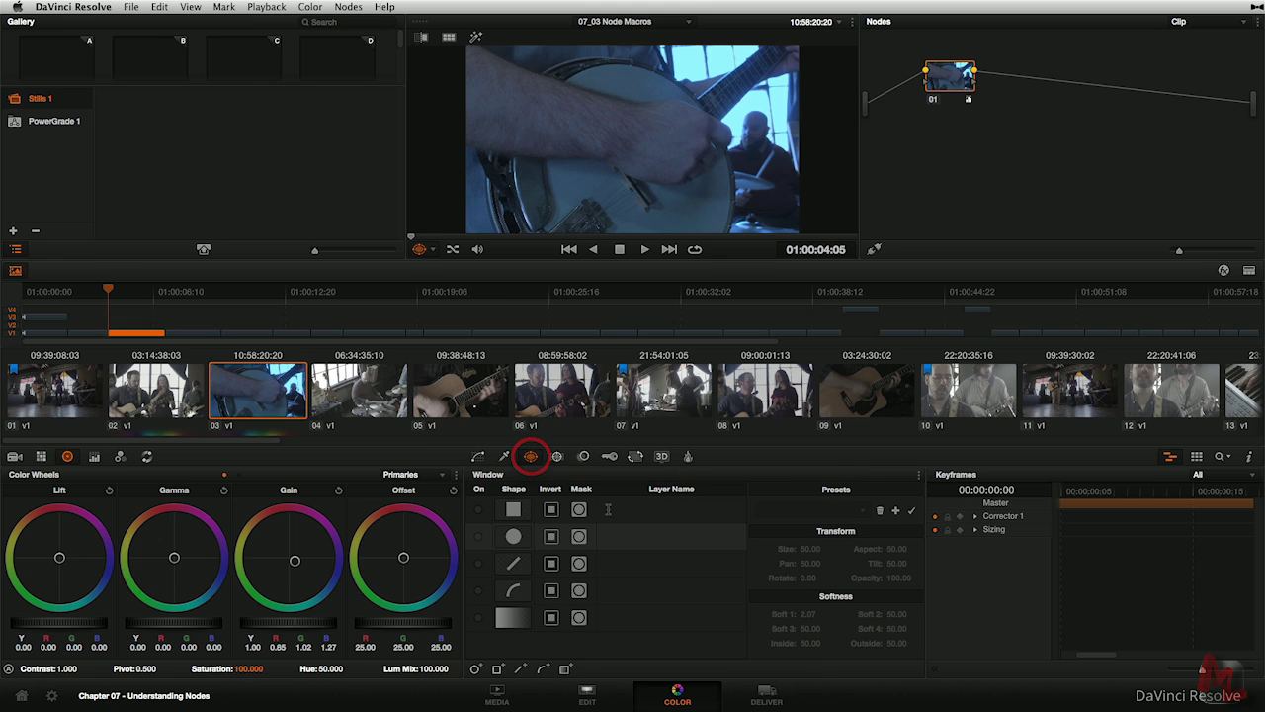
pyautogui.click(479, 537)
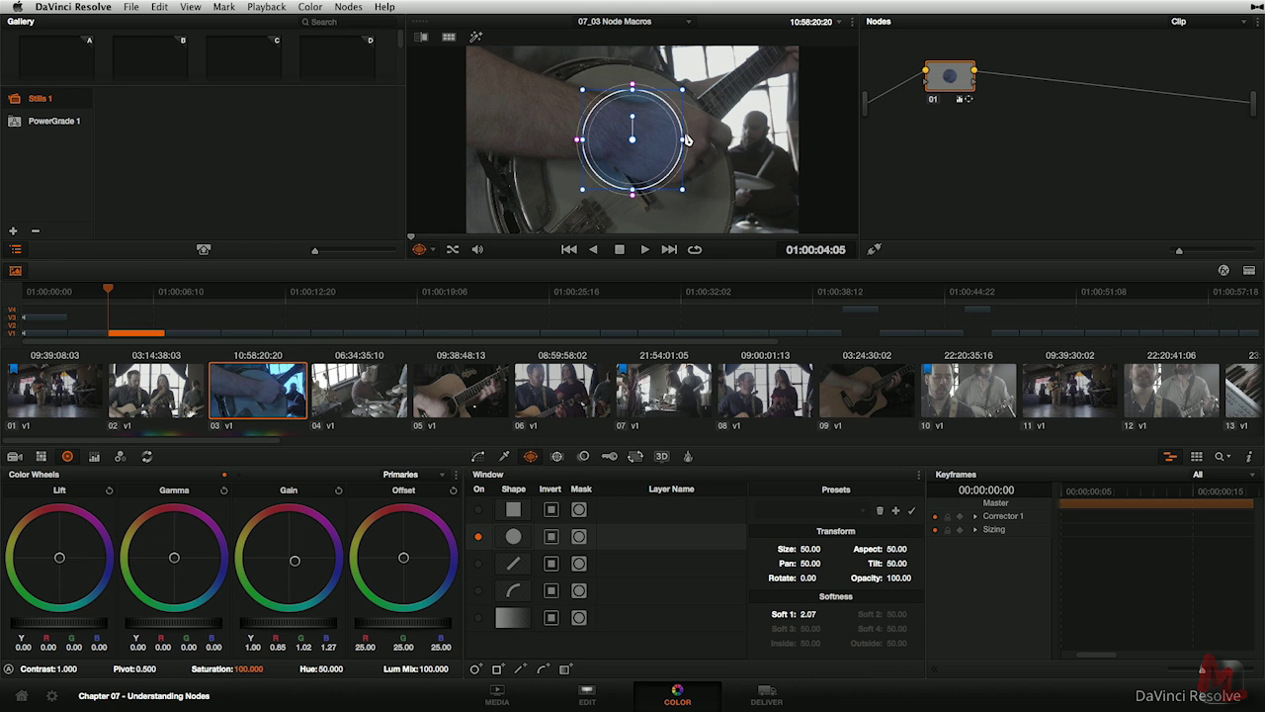
# Stretch the circle into a wide ellipse and switch the viewer overlay off
pyautogui.moveTo(686, 139); pyautogui.dragTo(825, 139)
pyautogui.click(430, 250)
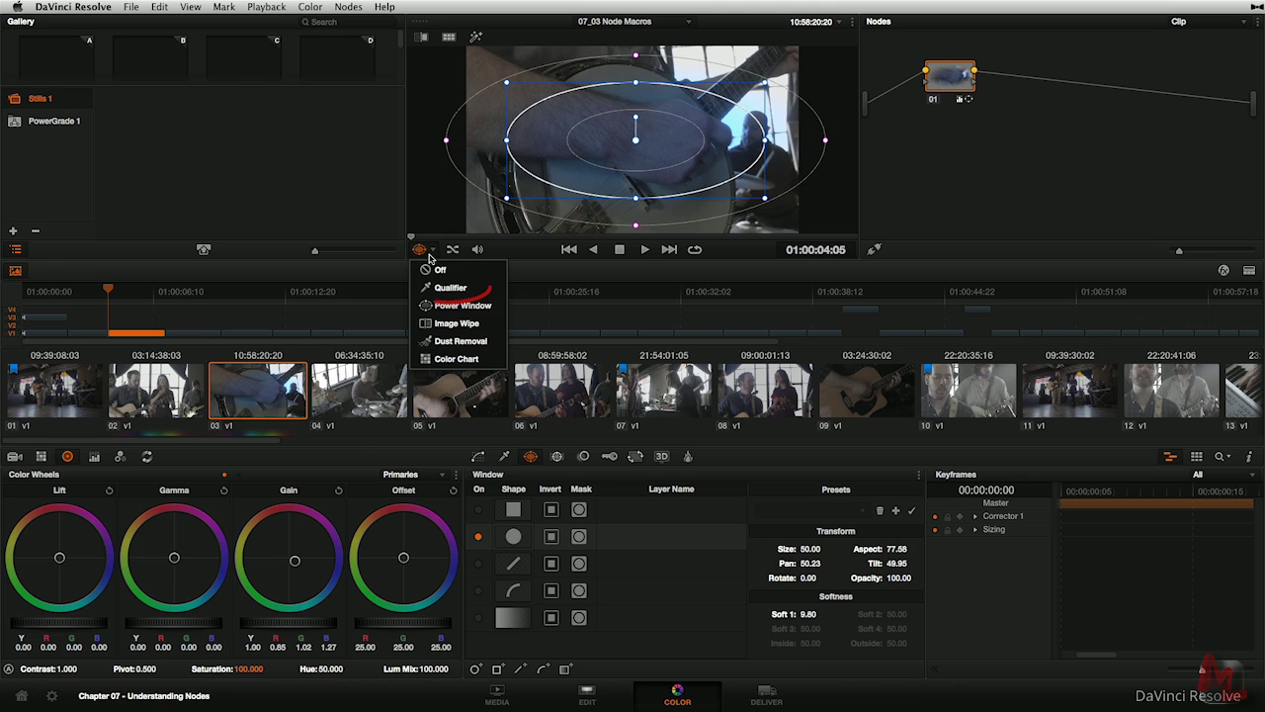
pyautogui.click(431, 272)
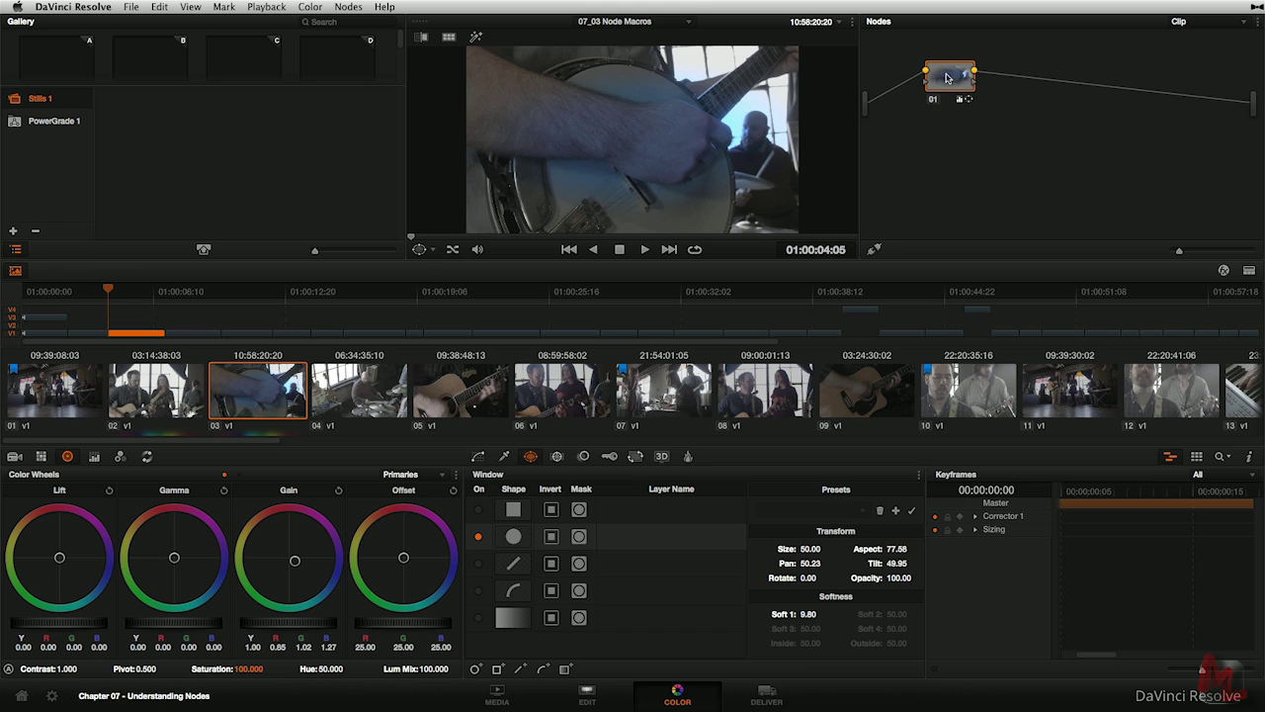
# Add an outside node 02 keyed from node 01 with yellow gain (R 1.32, G 0.97, B 0.30)
pyautogui.click(350, 7)
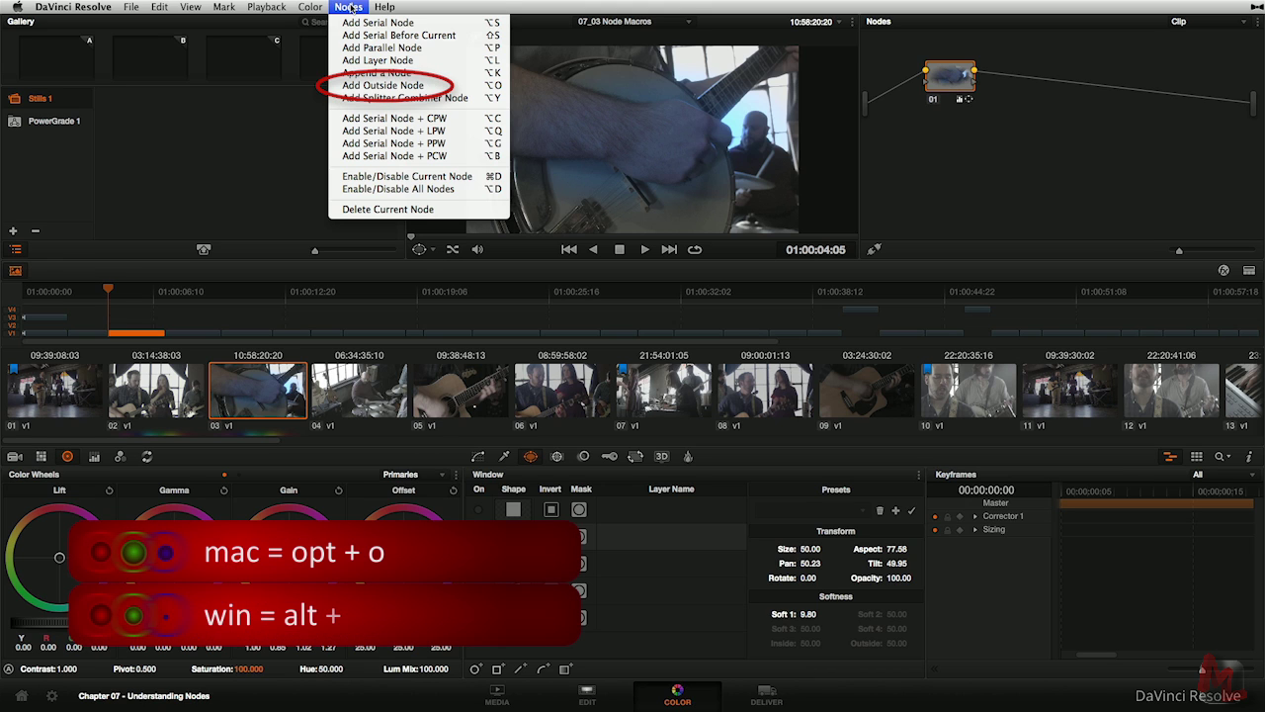
pyautogui.click(386, 87)
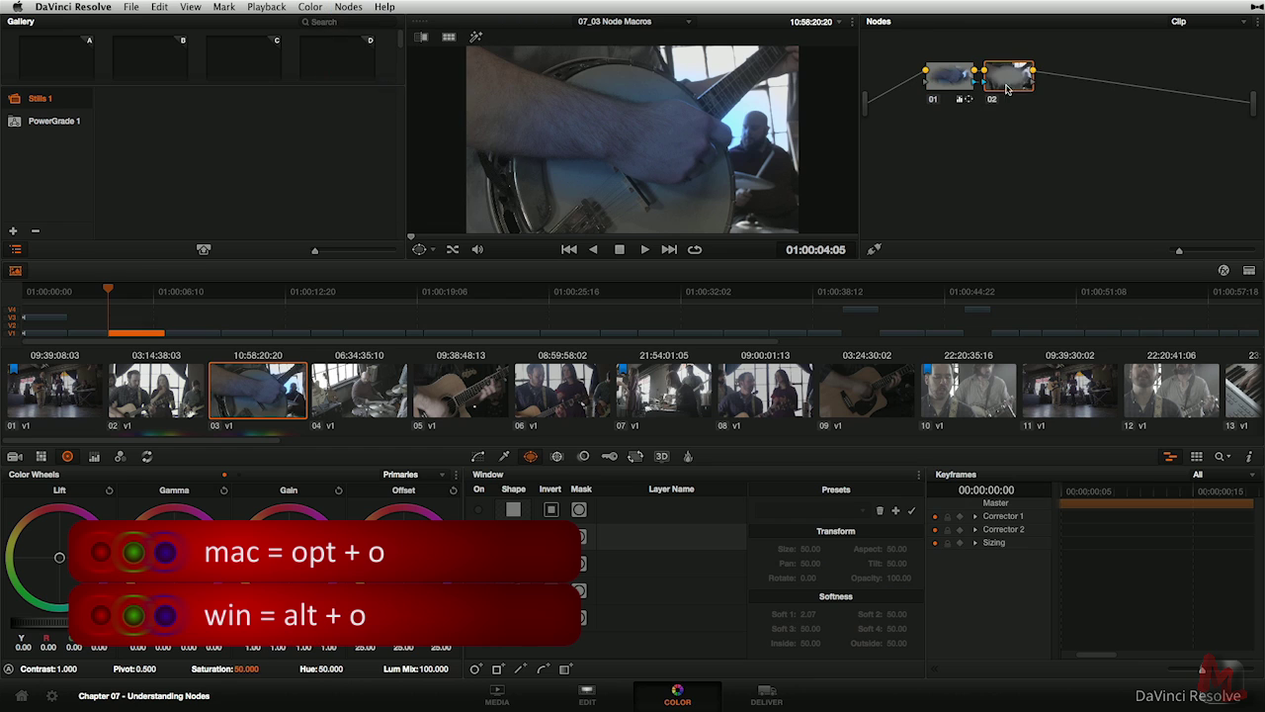
pyautogui.moveTo(1045, 78); pyautogui.dragTo(1042, 81)
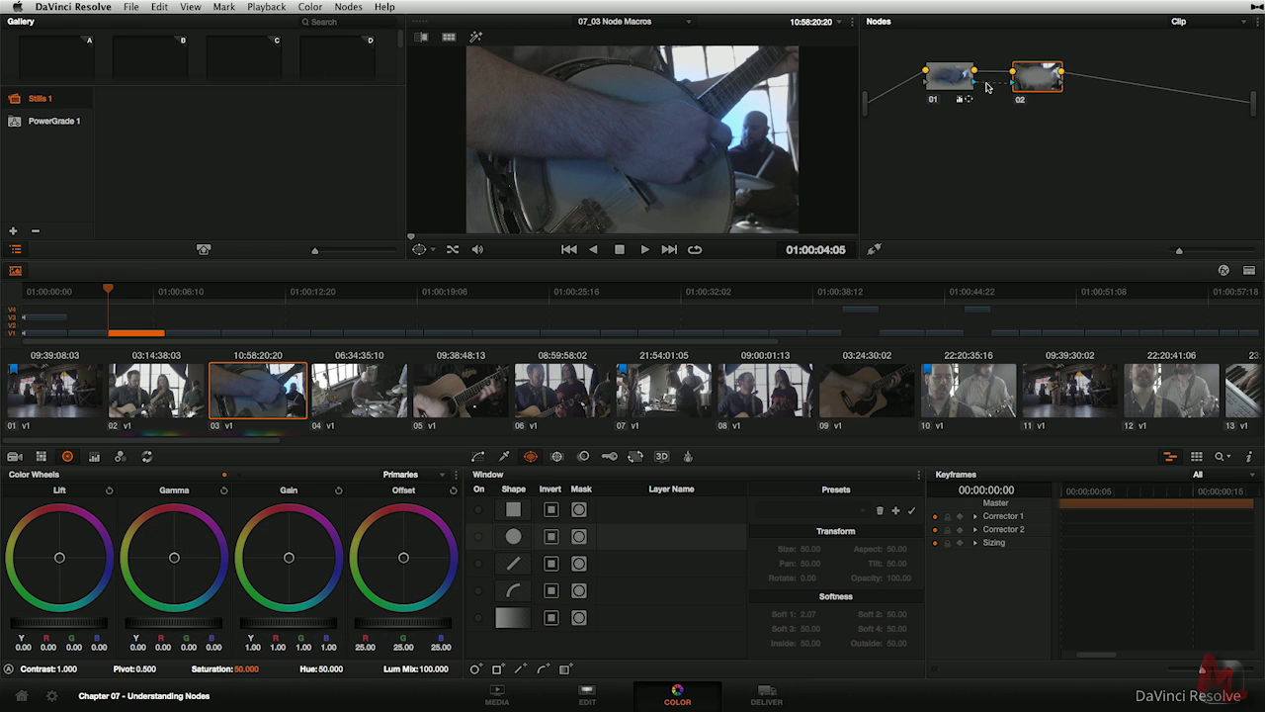
pyautogui.moveTo(1001, 87)
pyautogui.mouseDown()
pyautogui.moveTo(1017, 89)
pyautogui.moveTo(971, 91)
pyautogui.moveTo(1021, 87)
pyautogui.mouseUp()
pyautogui.moveTo(288, 557); pyautogui.dragTo(135, 474)
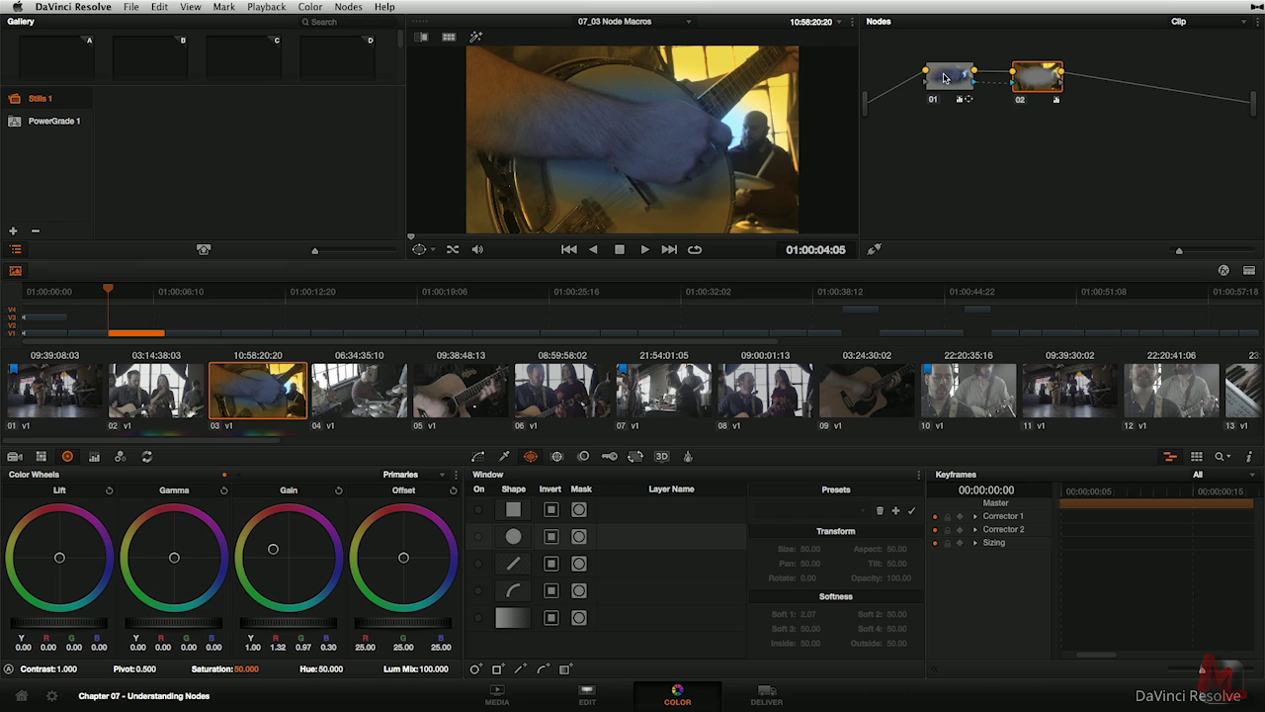
# Show node 01's power window in the viewer and rotate the ellipse to -125.84
pyautogui.click(944, 78)
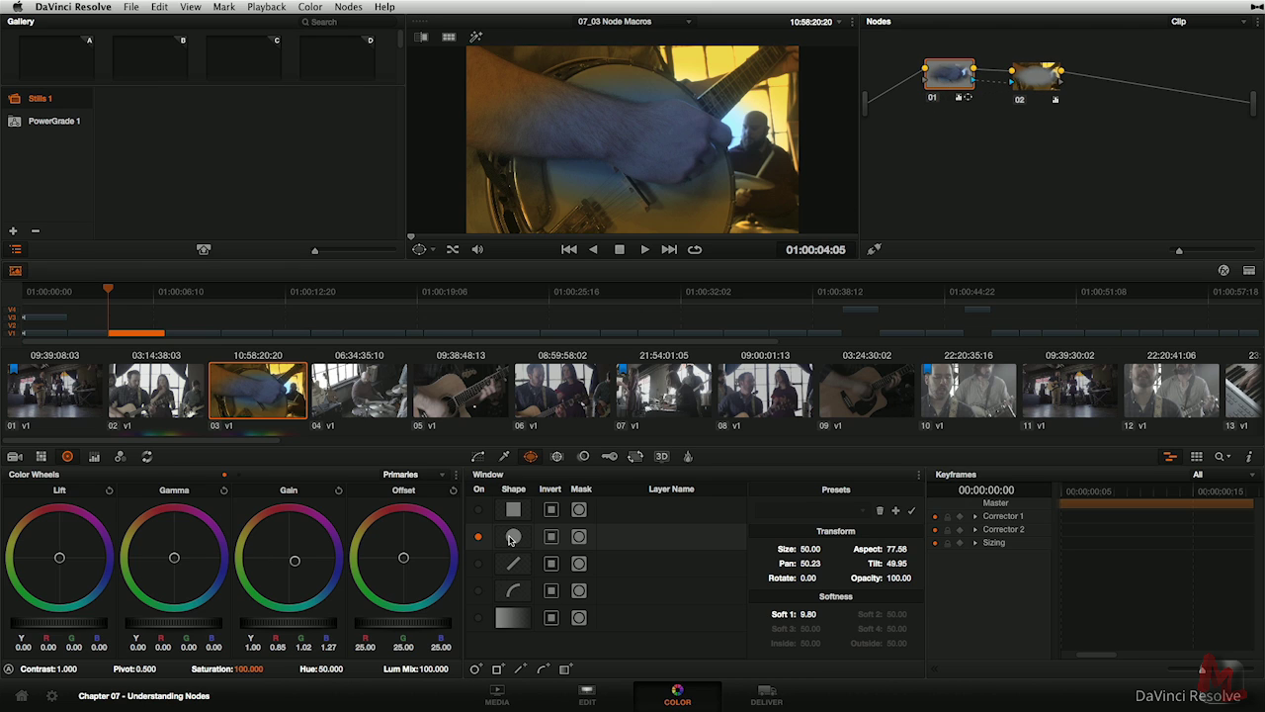
pyautogui.click(423, 250)
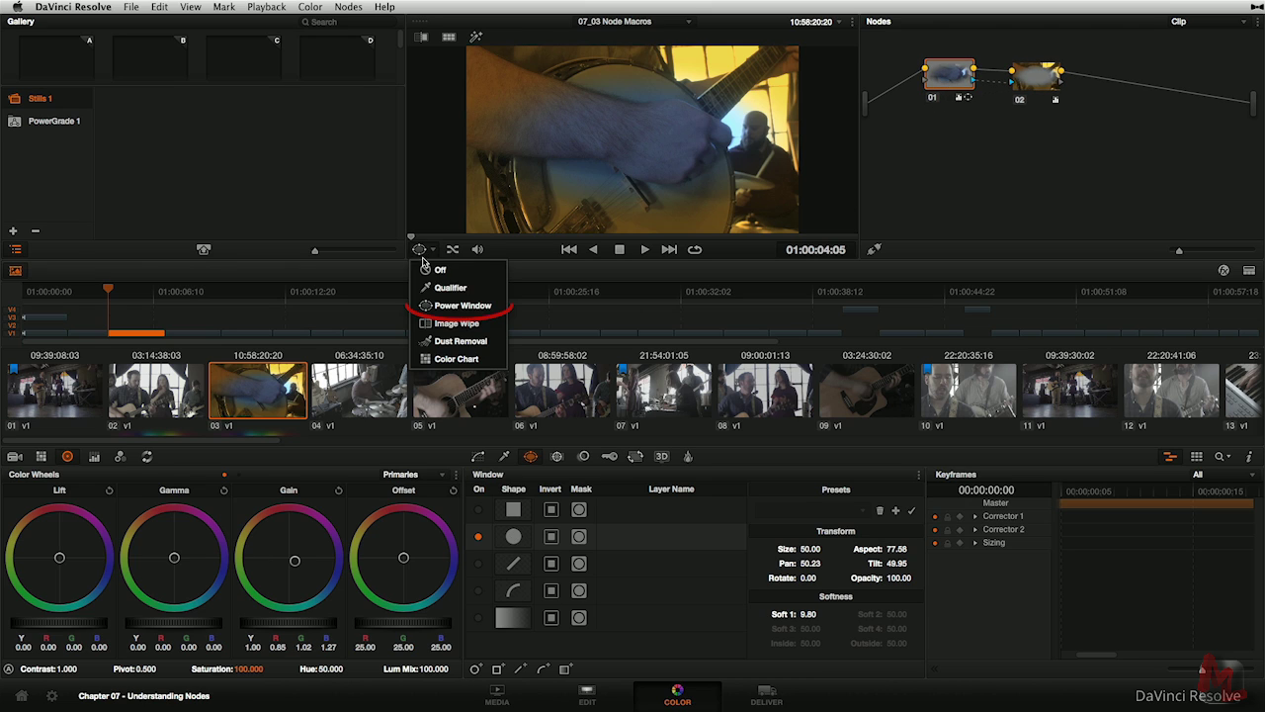
pyautogui.click(431, 305)
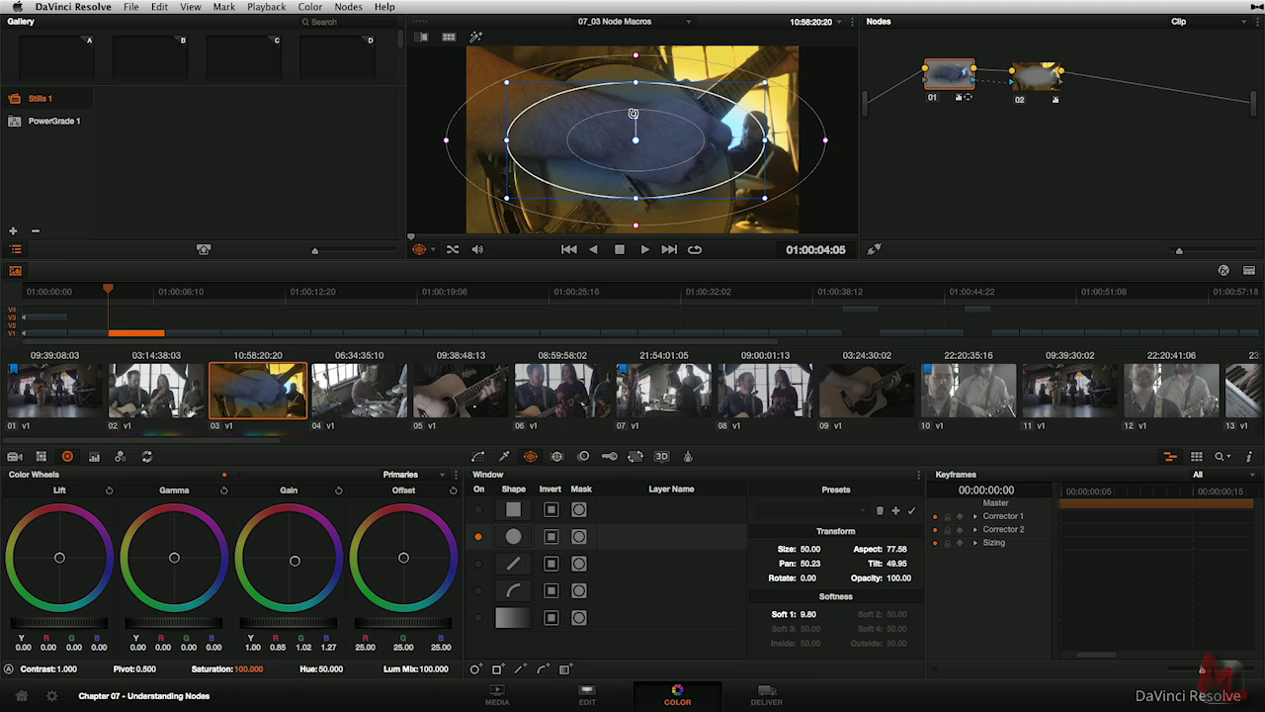
pyautogui.moveTo(634, 114); pyautogui.dragTo(599, 160)
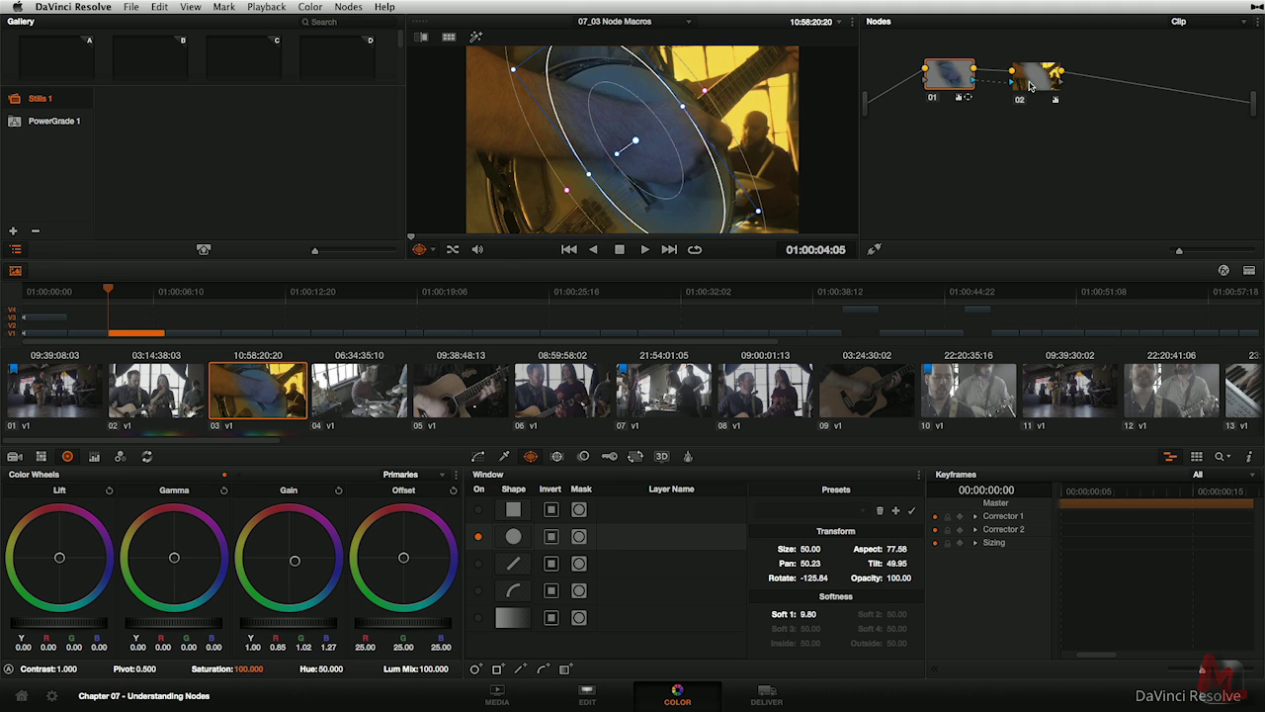